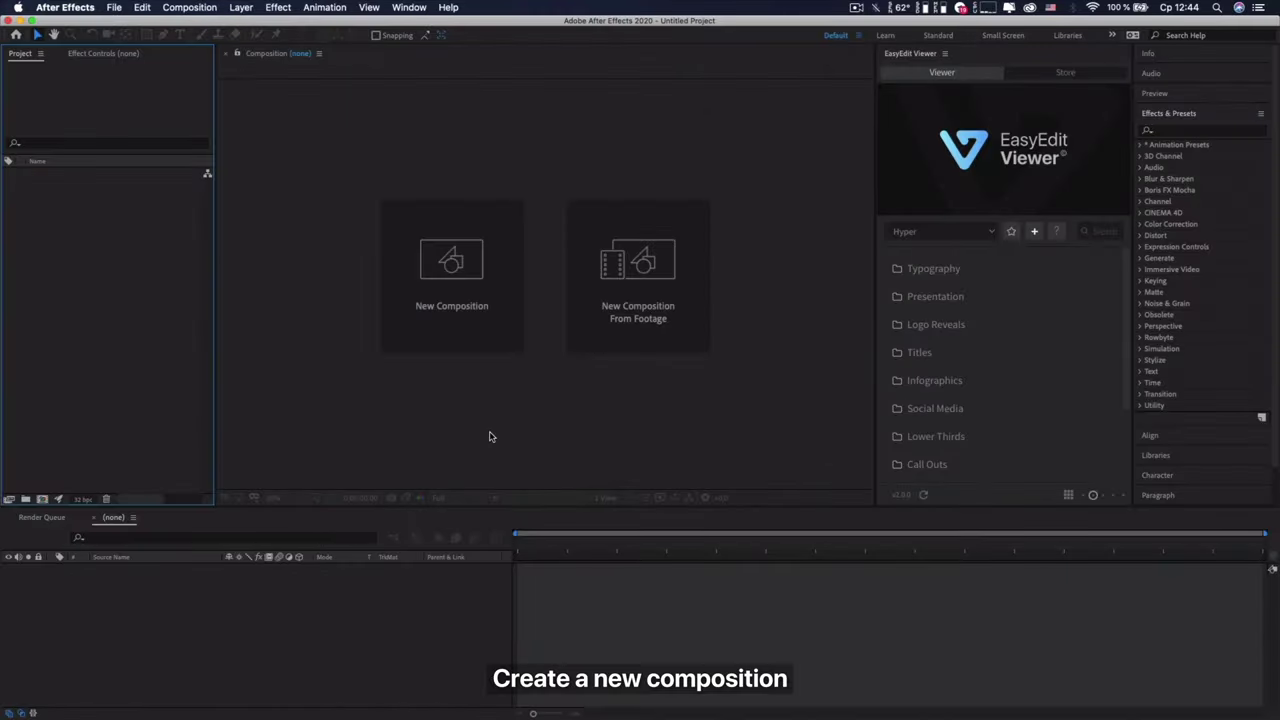
# - Create Comp 1 at 1920×1080, 29.97 fps from the HDTV 1080 29.97 preset
pyautogui.click(41, 499)
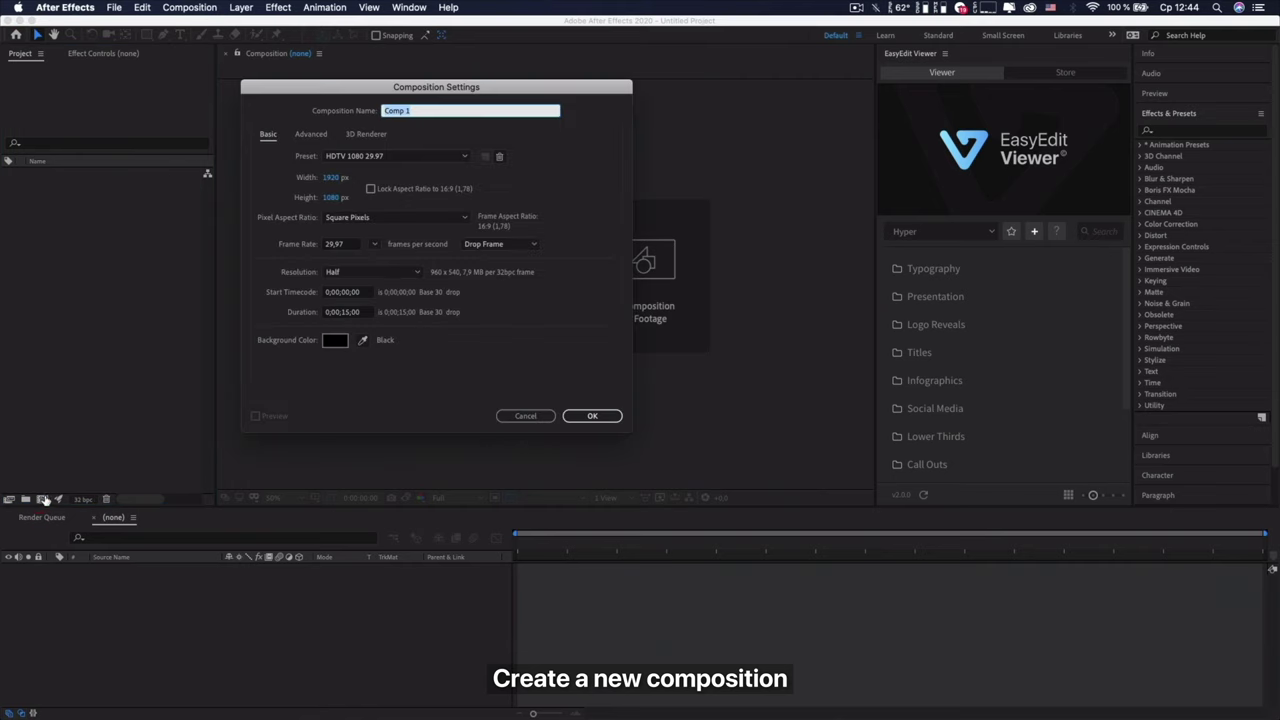
pyautogui.click(591, 416)
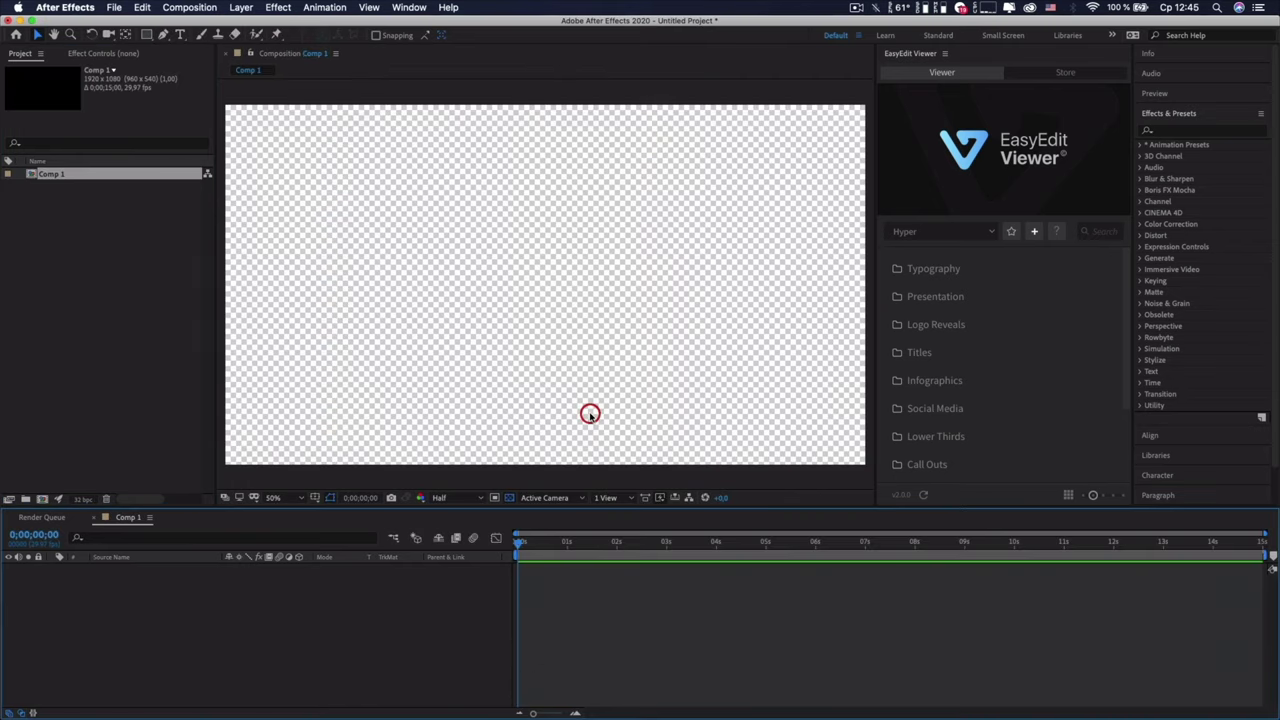
# - Import the gradient ART DIRECTOR lower third over black and preview it from frame one
pyautogui.click(510, 498)
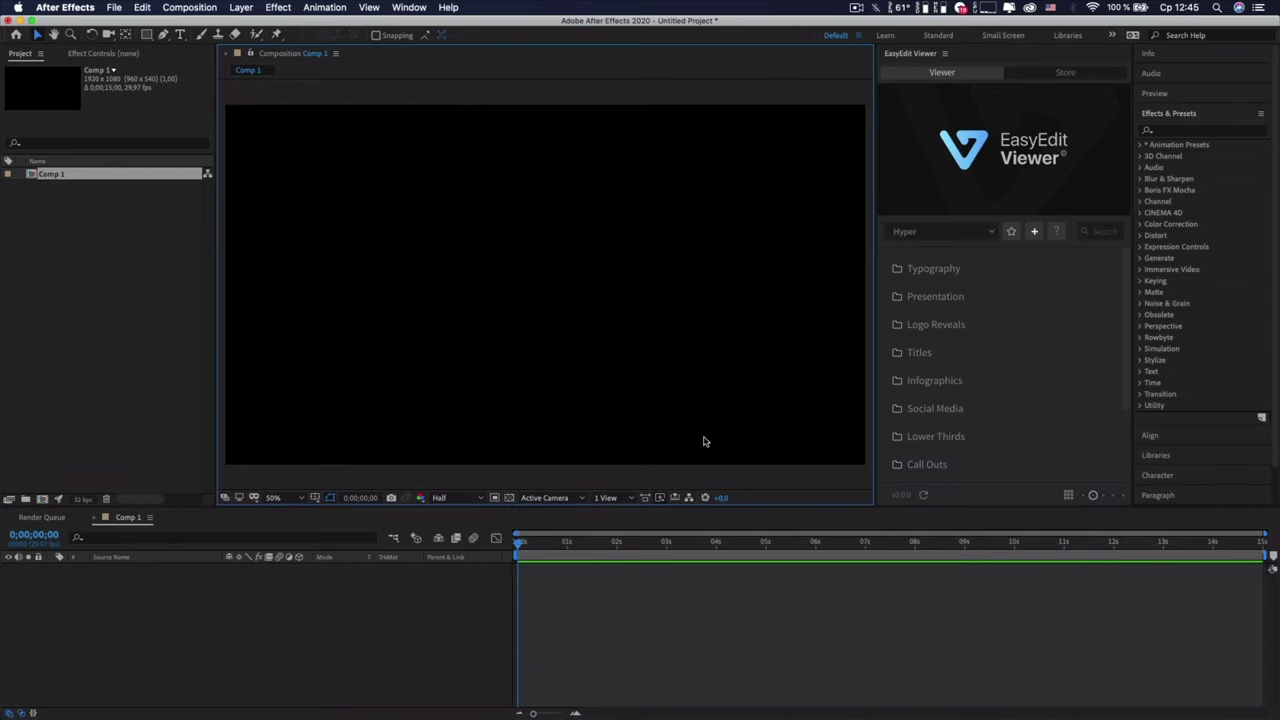
pyautogui.click(955, 436)
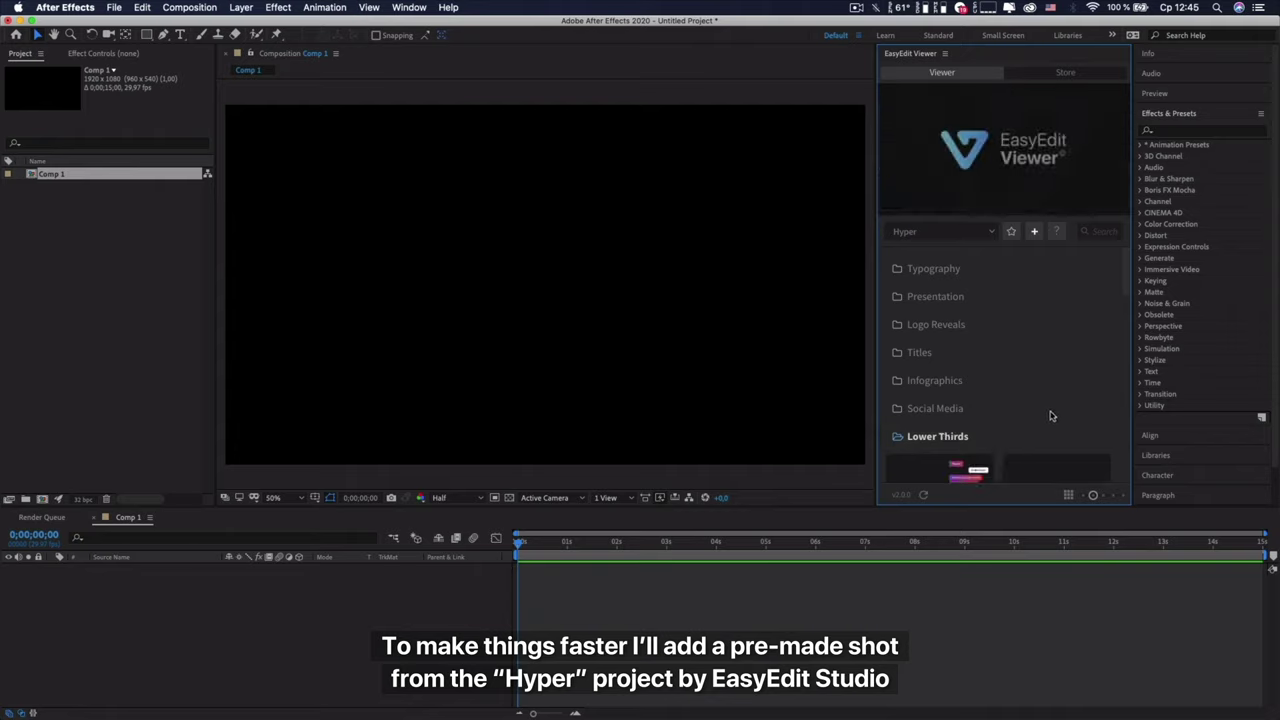
pyautogui.scroll(-3, 1049, 414)
pyautogui.scroll(-2, 1049, 414)
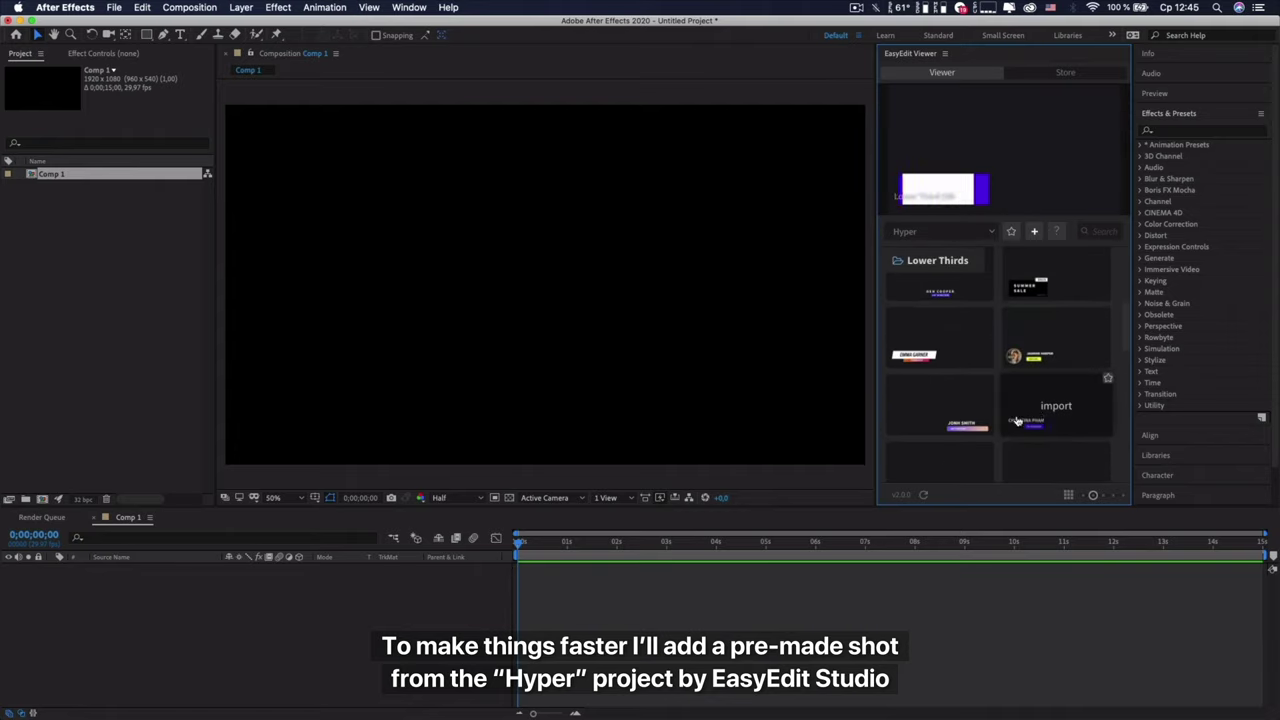
pyautogui.click(963, 424)
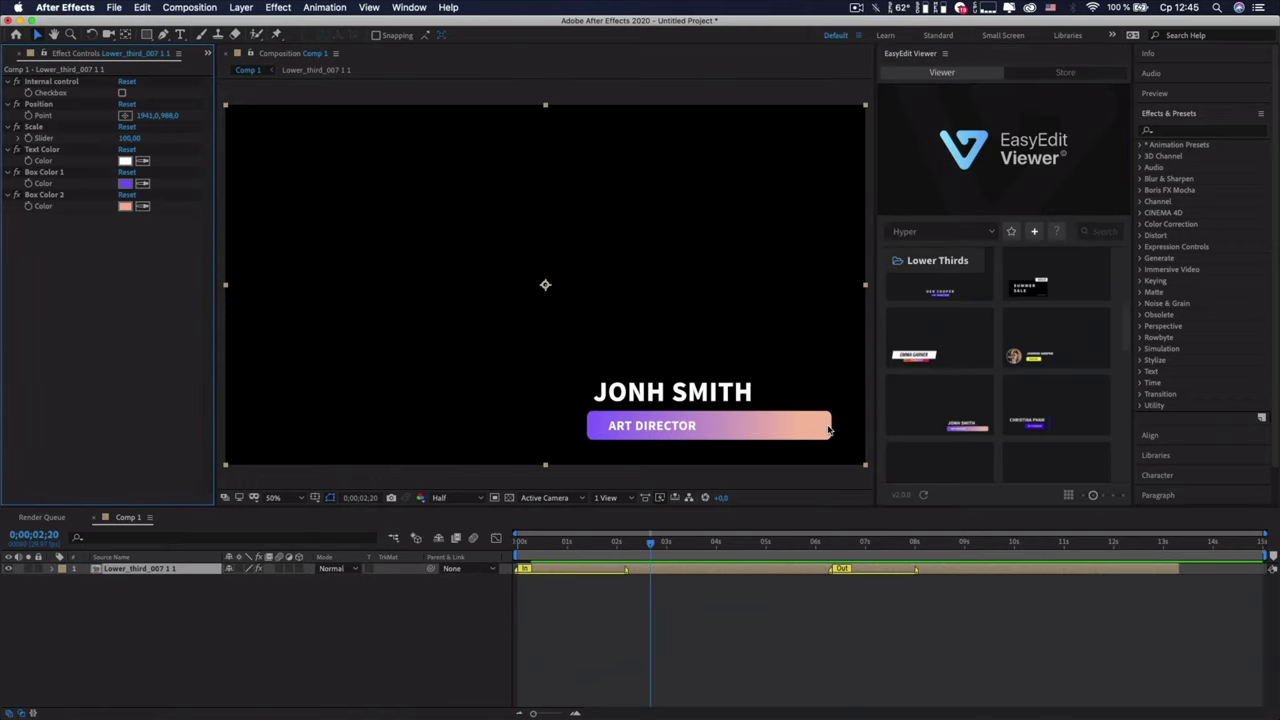
pyautogui.moveTo(652, 543); pyautogui.dragTo(520, 543)
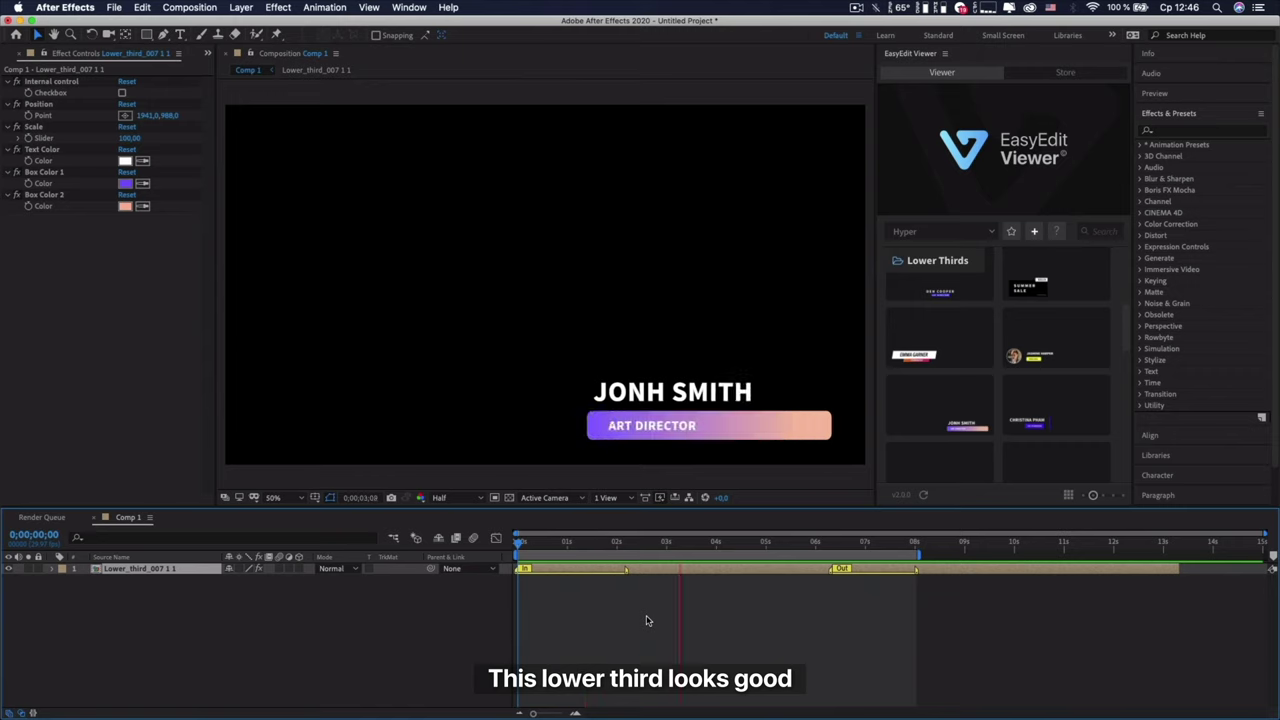
pyautogui.press('space')
# - Turn the transparency grid back on and add Comp 1 to the Render Queue
pyautogui.click(508, 497)
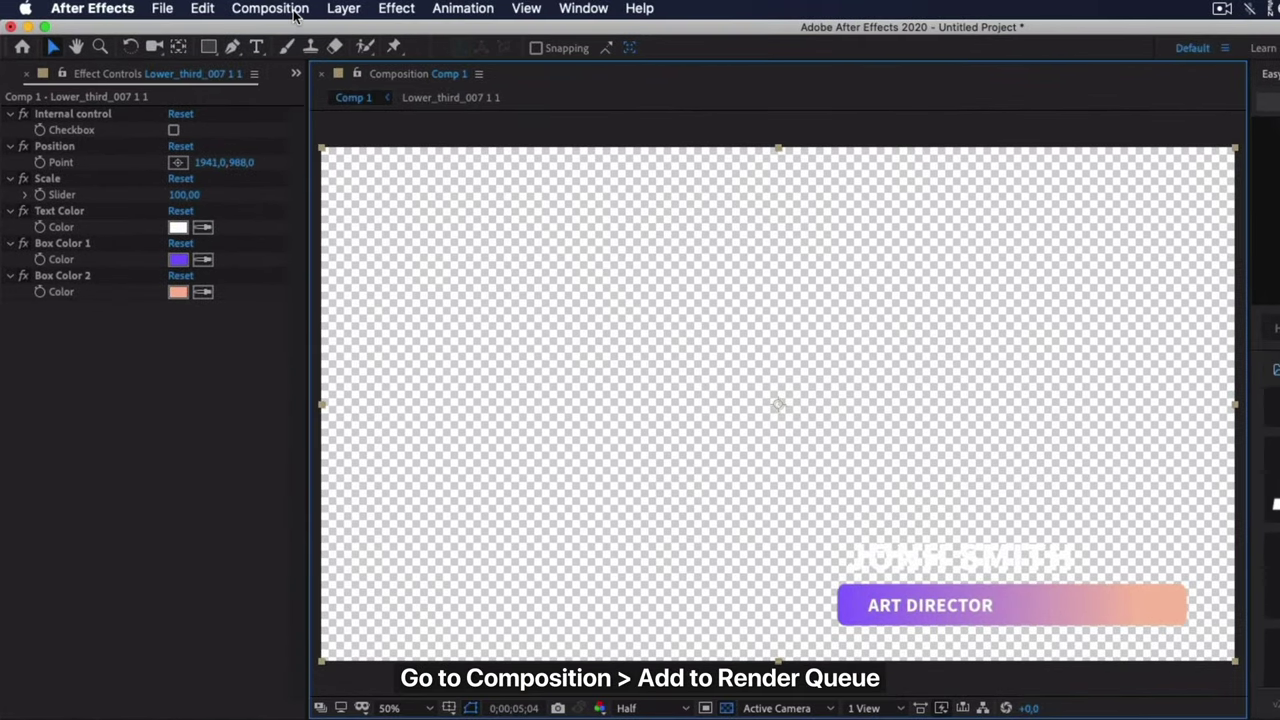
pyautogui.click(294, 12)
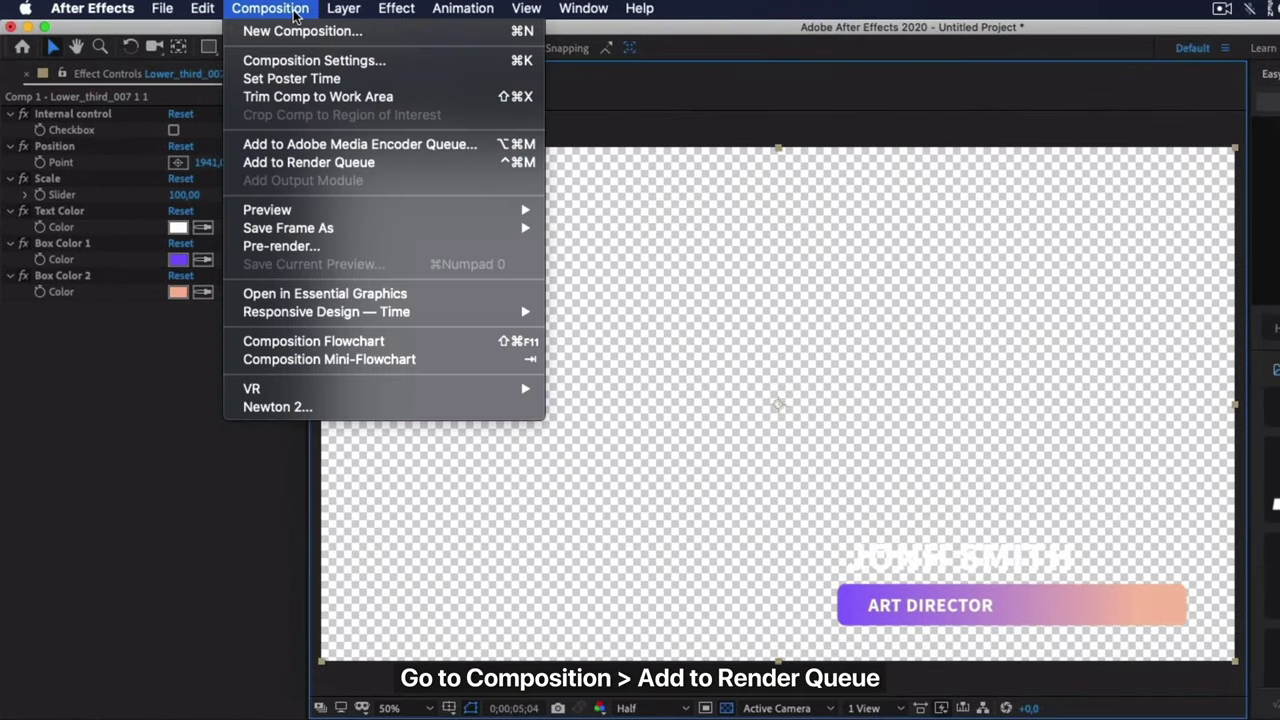
pyautogui.click(386, 172)
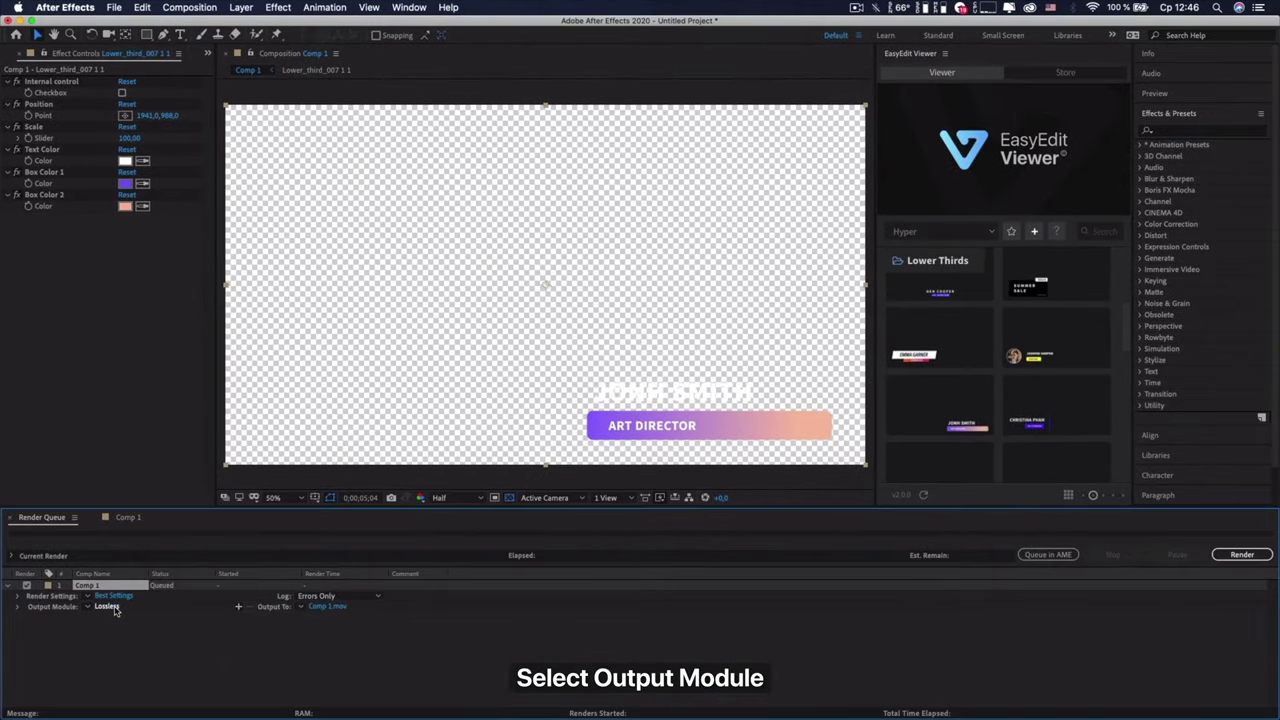
# - Change Comp 1's Lossless output module to QuickTime with RGB + Alpha channels
pyautogui.click(110, 607)
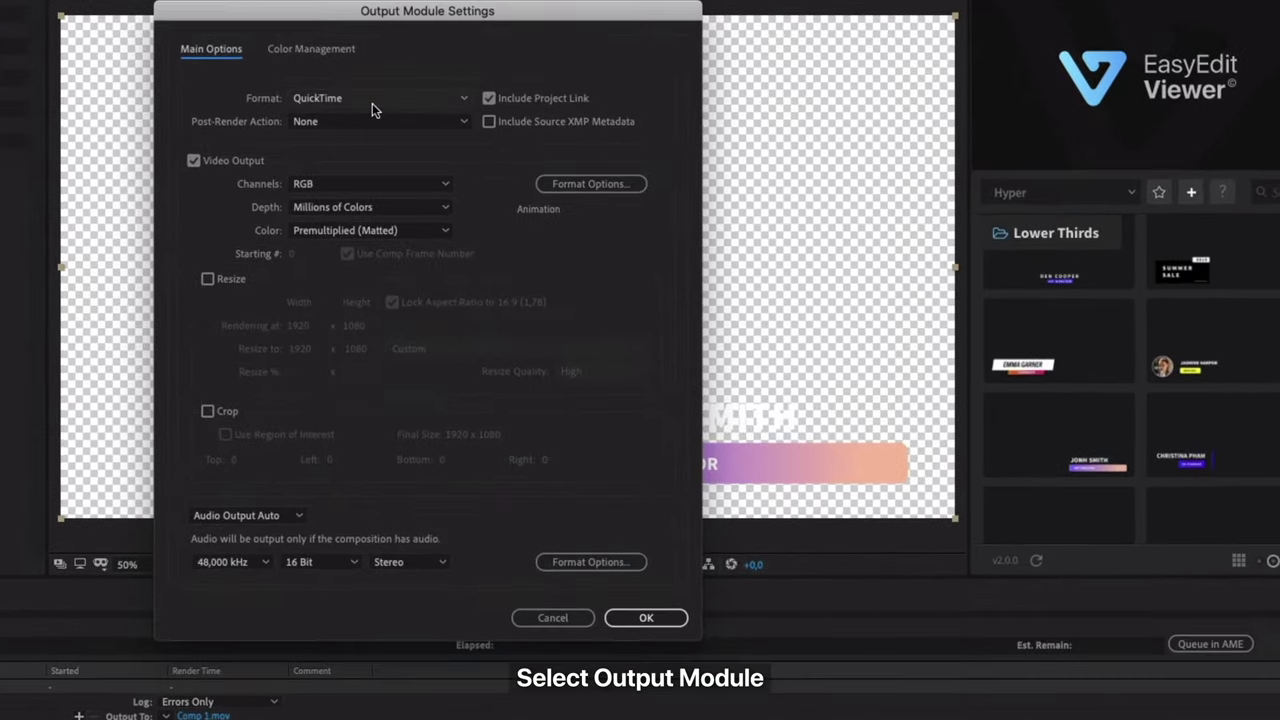
pyautogui.click(372, 103)
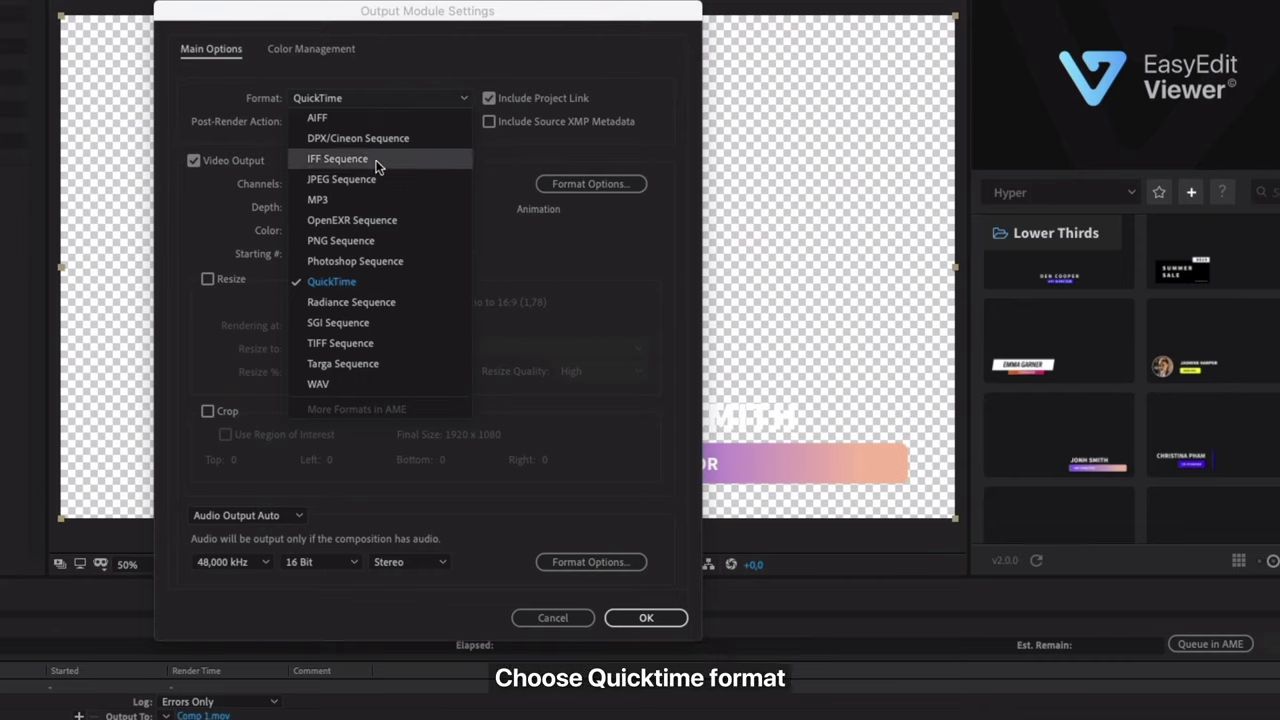
pyautogui.click(392, 282)
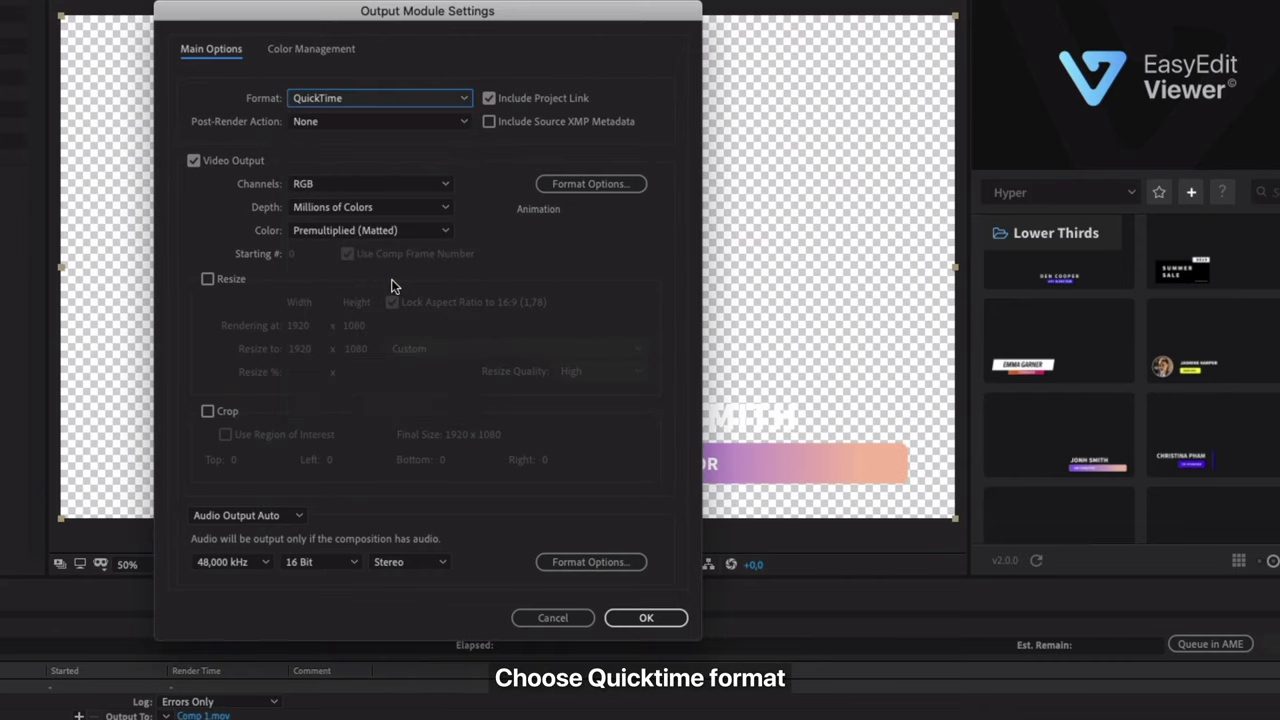
pyautogui.click(374, 193)
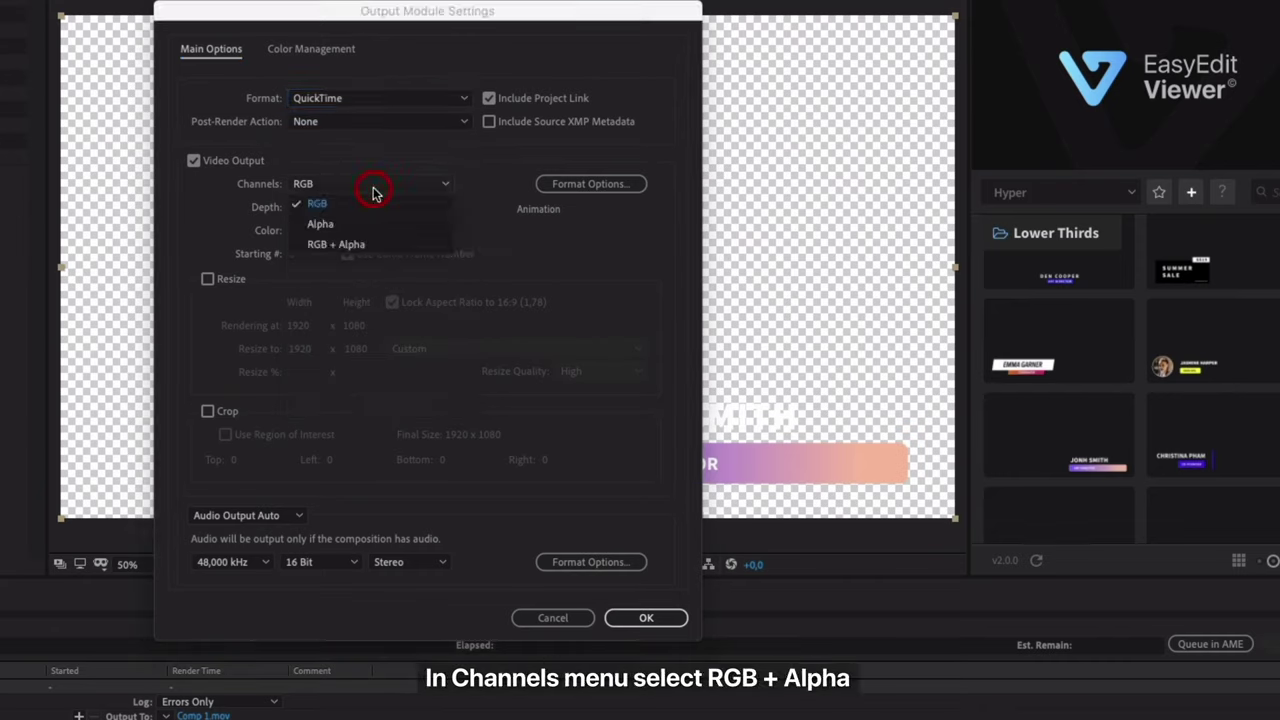
pyautogui.click(386, 245)
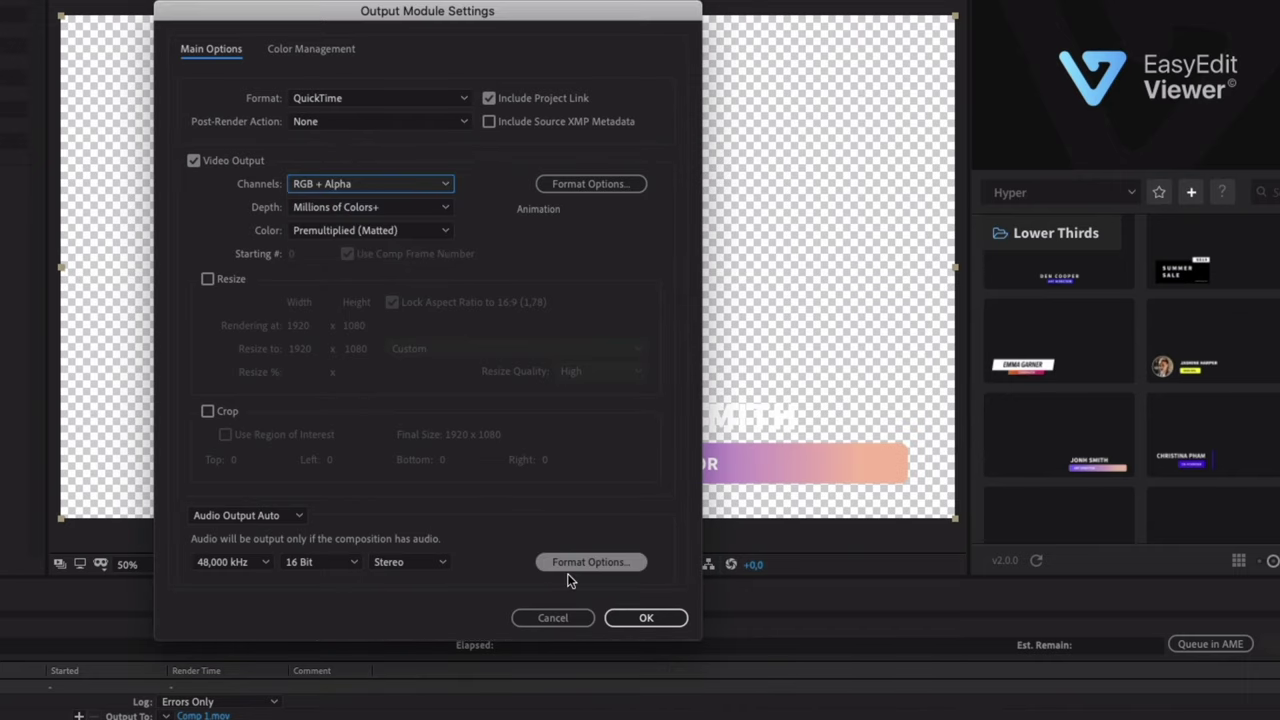
pyautogui.click(618, 617)
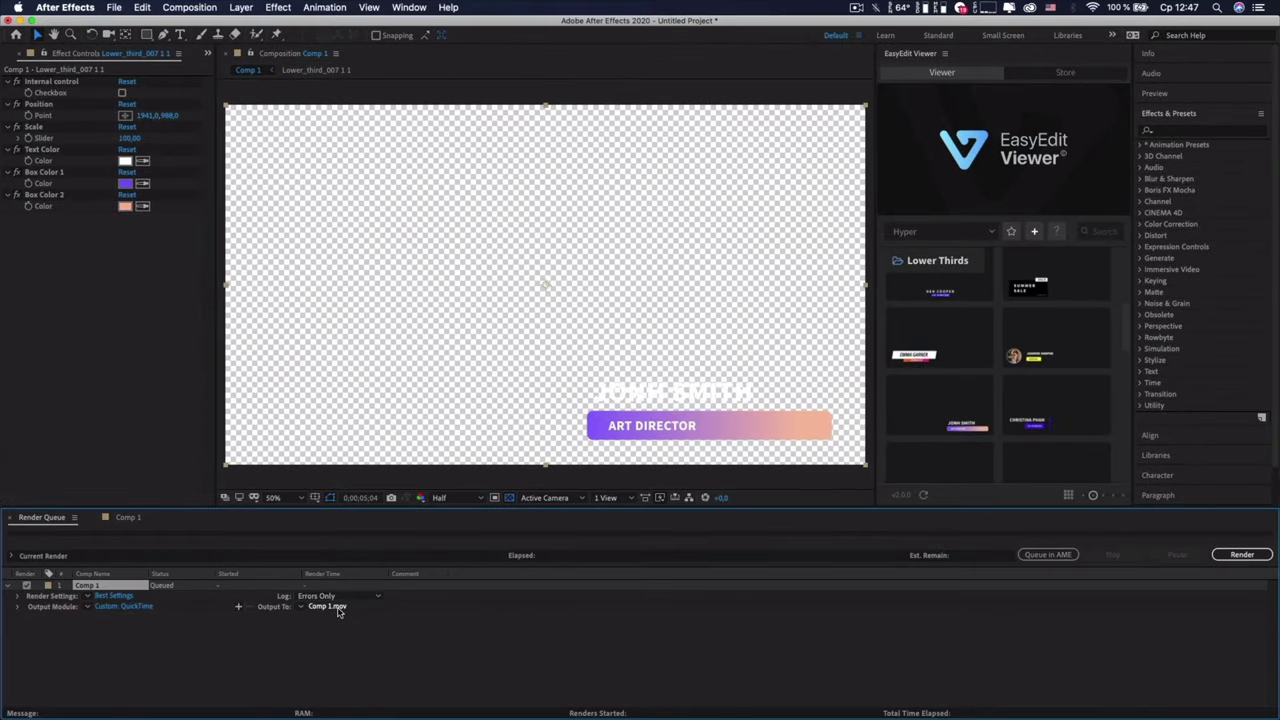
# - Name the output file LowerThird_Alpha.mov and render Comp 1
pyautogui.click(336, 608)
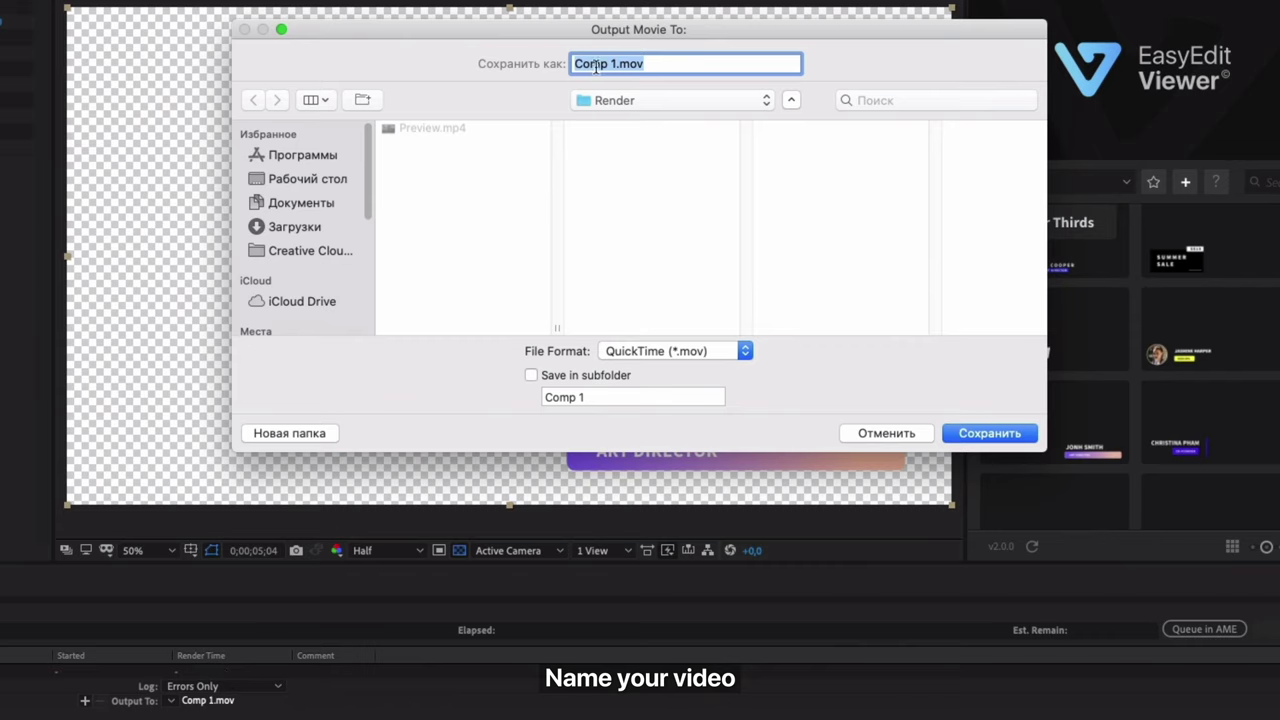
pyautogui.click(615, 64)
pyautogui.write('L')
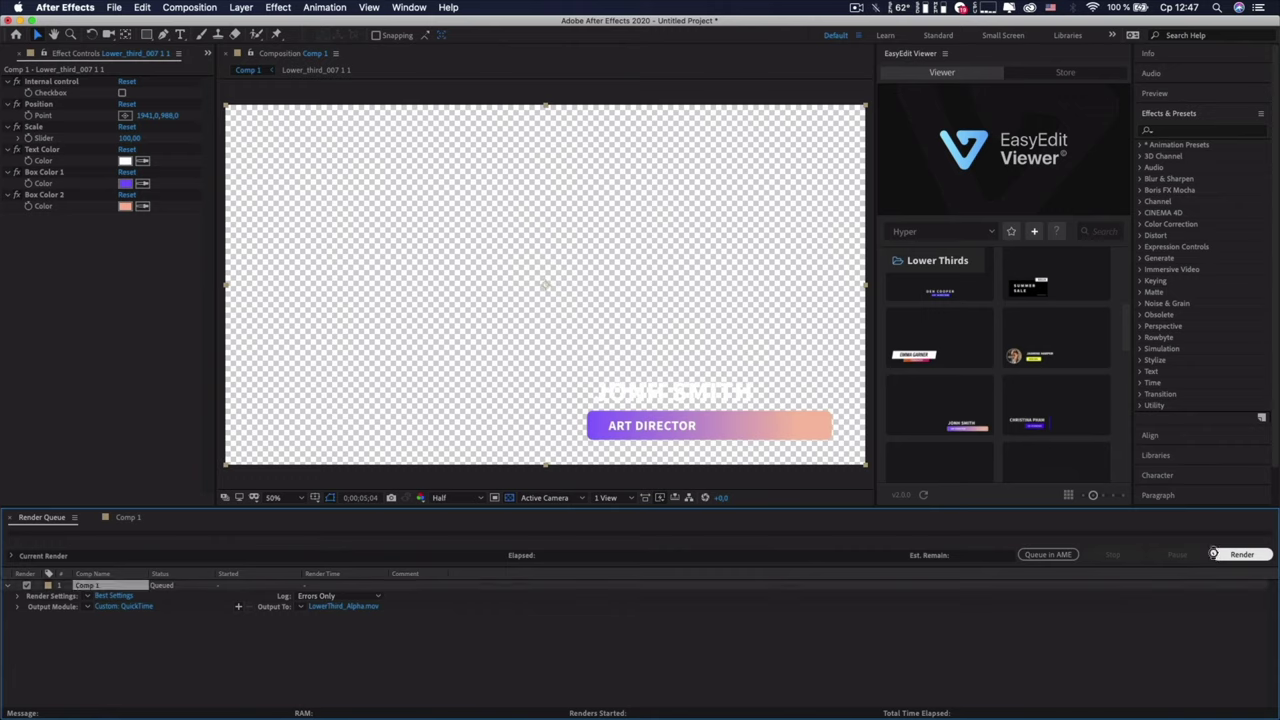
pyautogui.click(1216, 555)
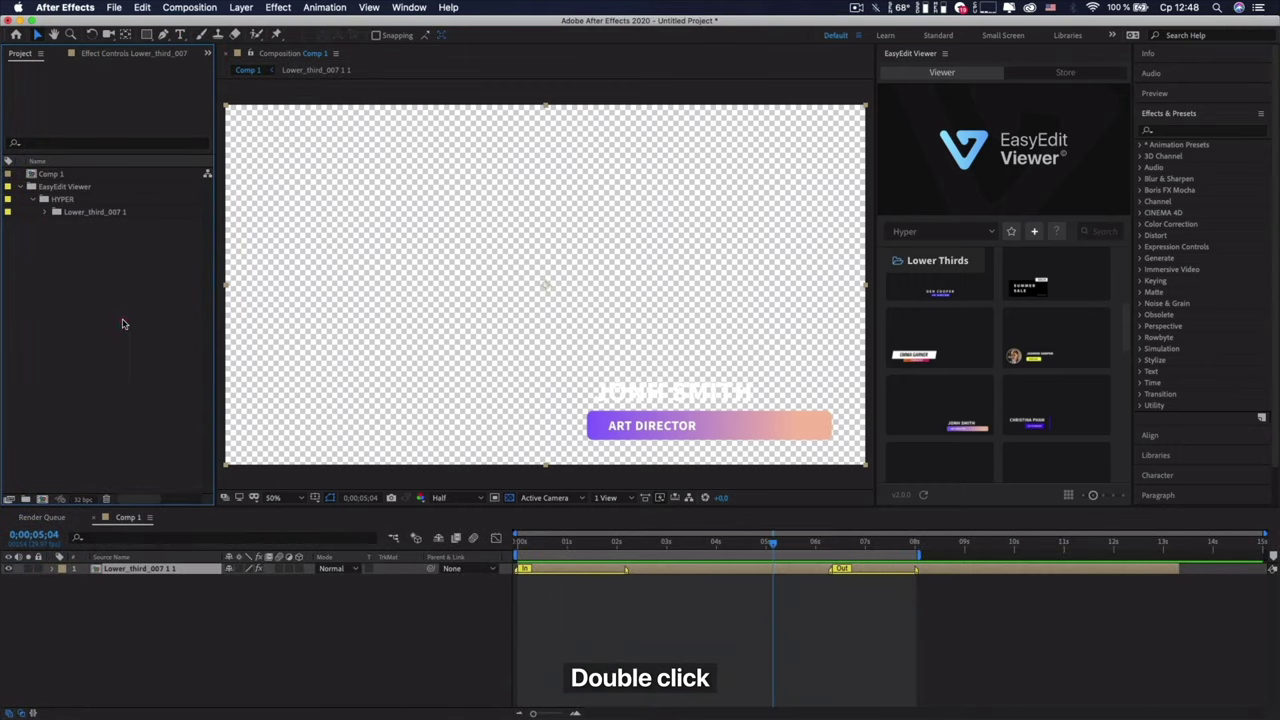
# - Import LowerThird_Alpha.mov and Preview.mp4, then delete the Lower_third_007 layer from Comp 1
pyautogui.doubleClick(123, 324)
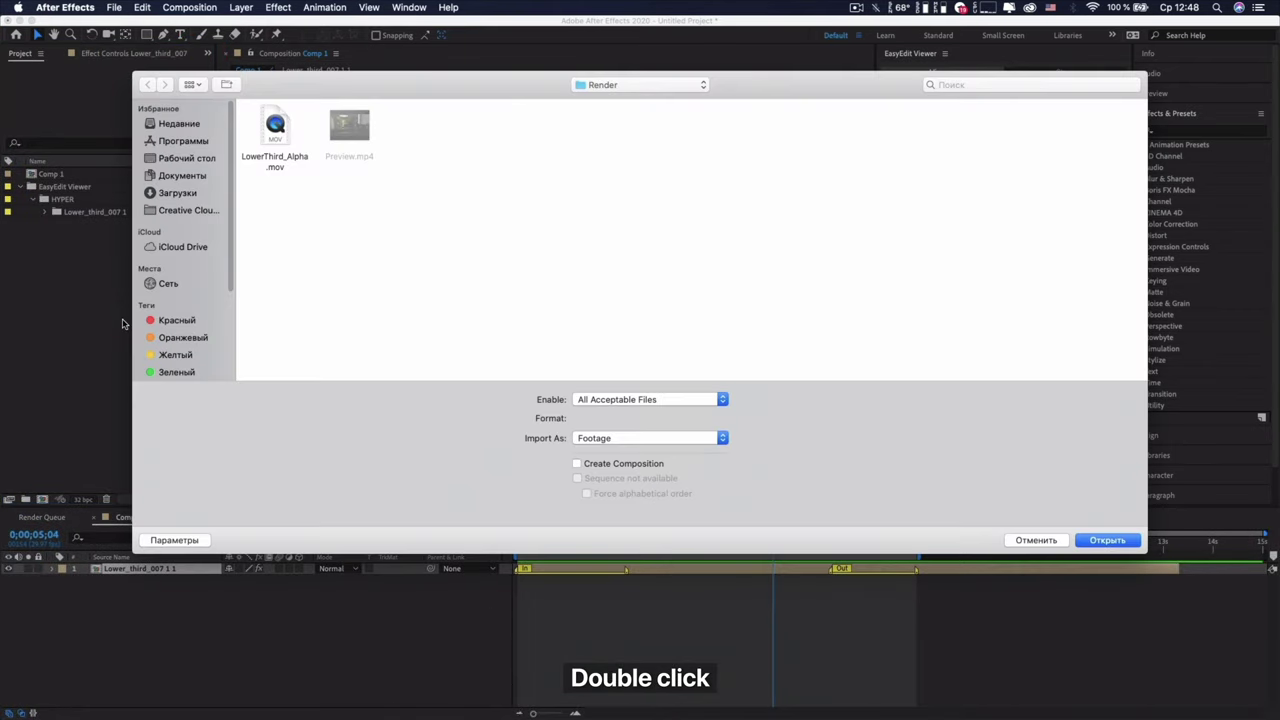
pyautogui.click(266, 163)
pyautogui.keyDown('shift'); pyautogui.click(349, 158); pyautogui.keyUp('shift')
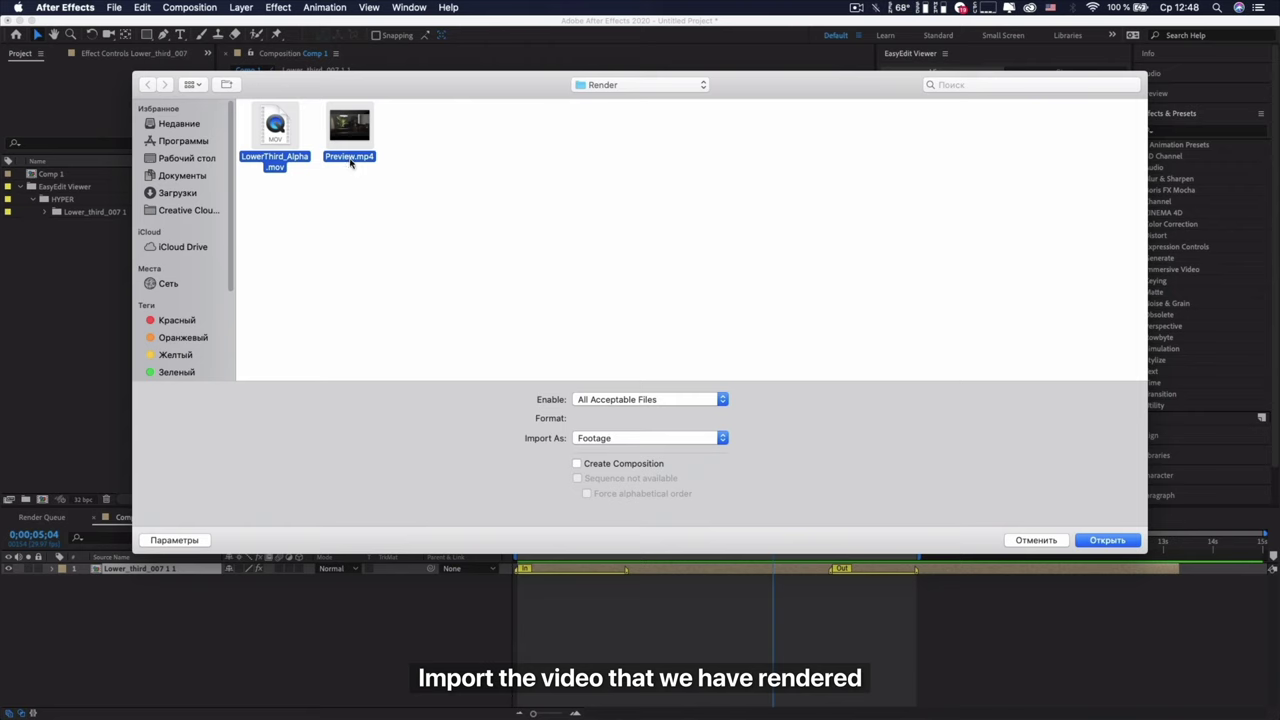
pyautogui.click(1093, 541)
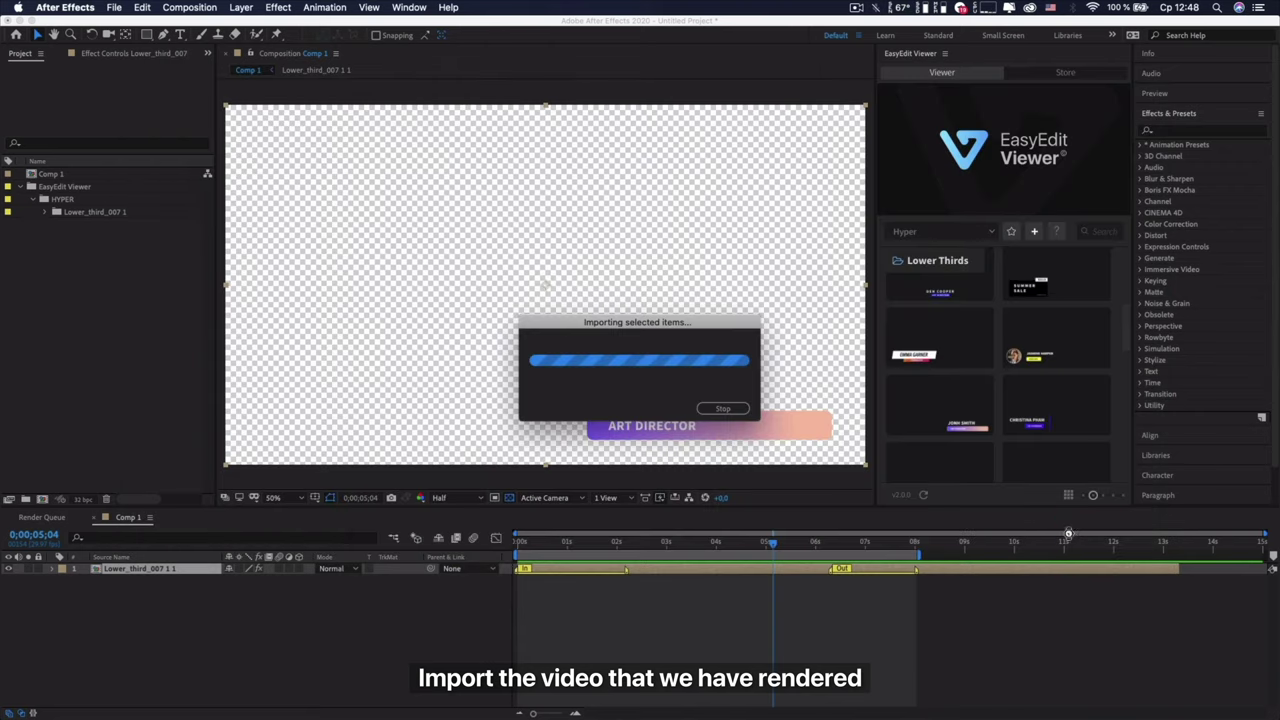
pyautogui.click(540, 589)
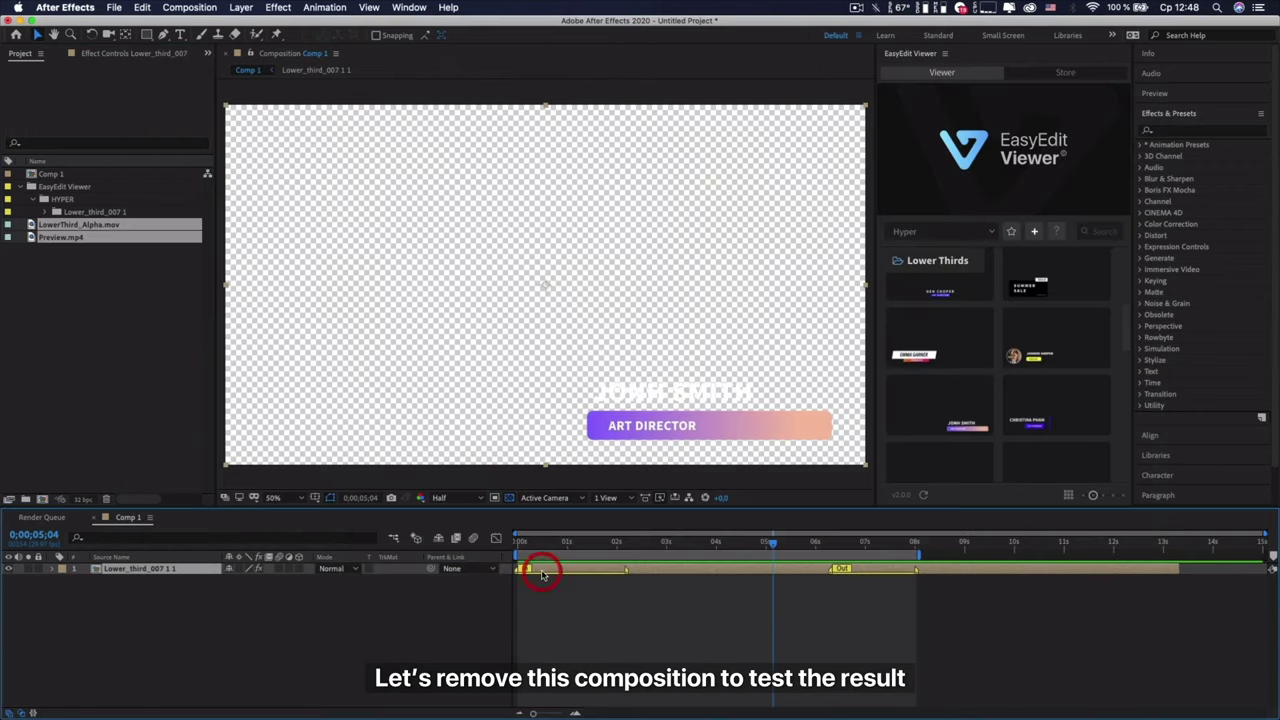
pyautogui.press('Delete')
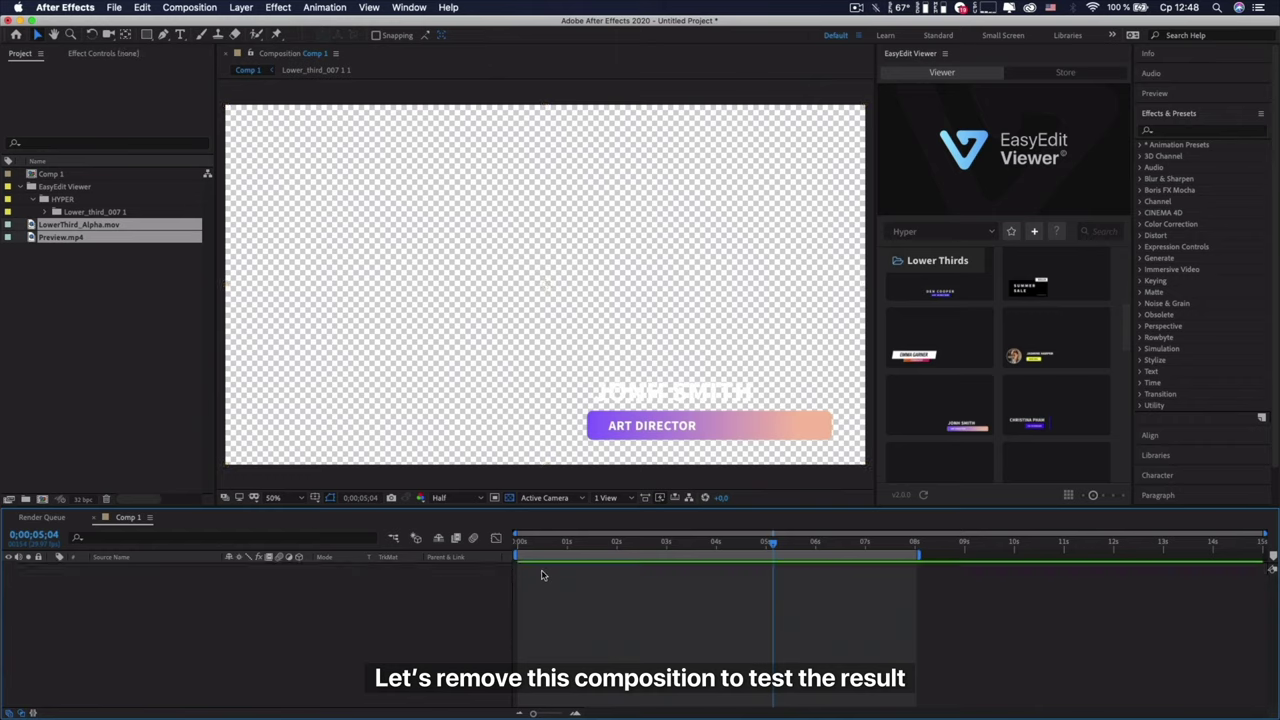
# - Add Preview.mp4 to Comp 1 and play it from the start
pyautogui.click(93, 244)
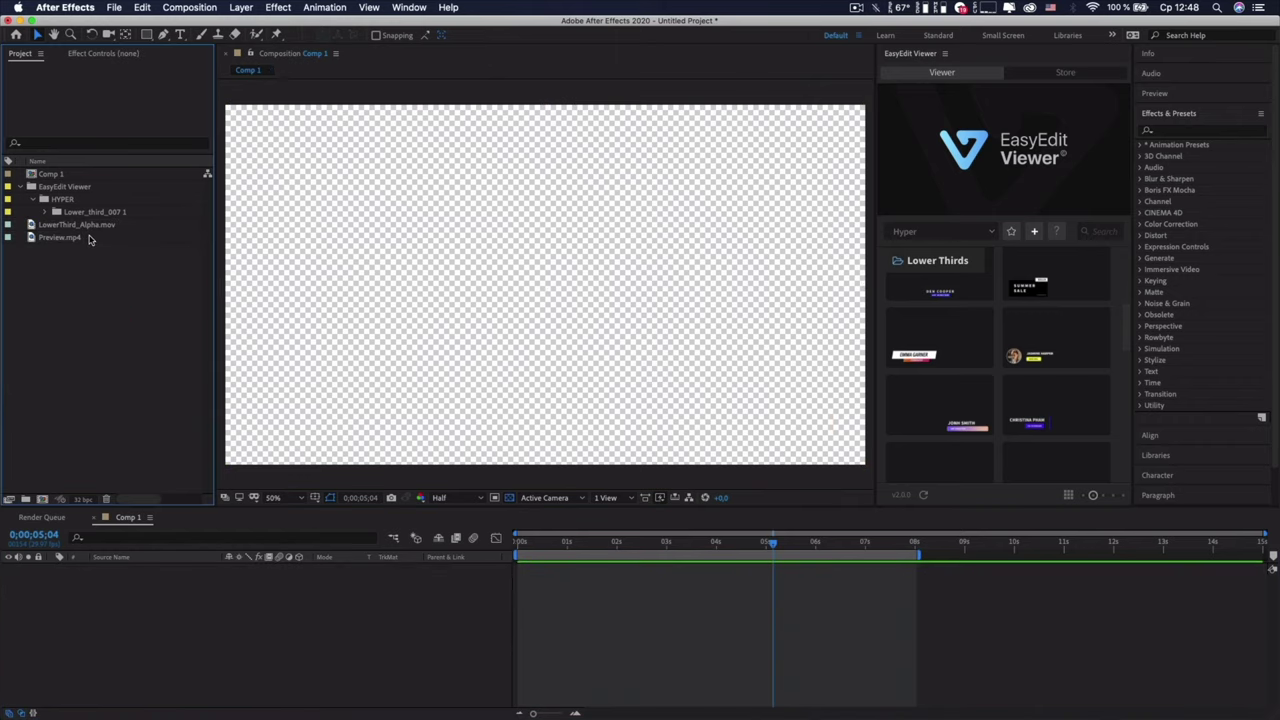
pyautogui.moveTo(88, 240); pyautogui.dragTo(229, 583)
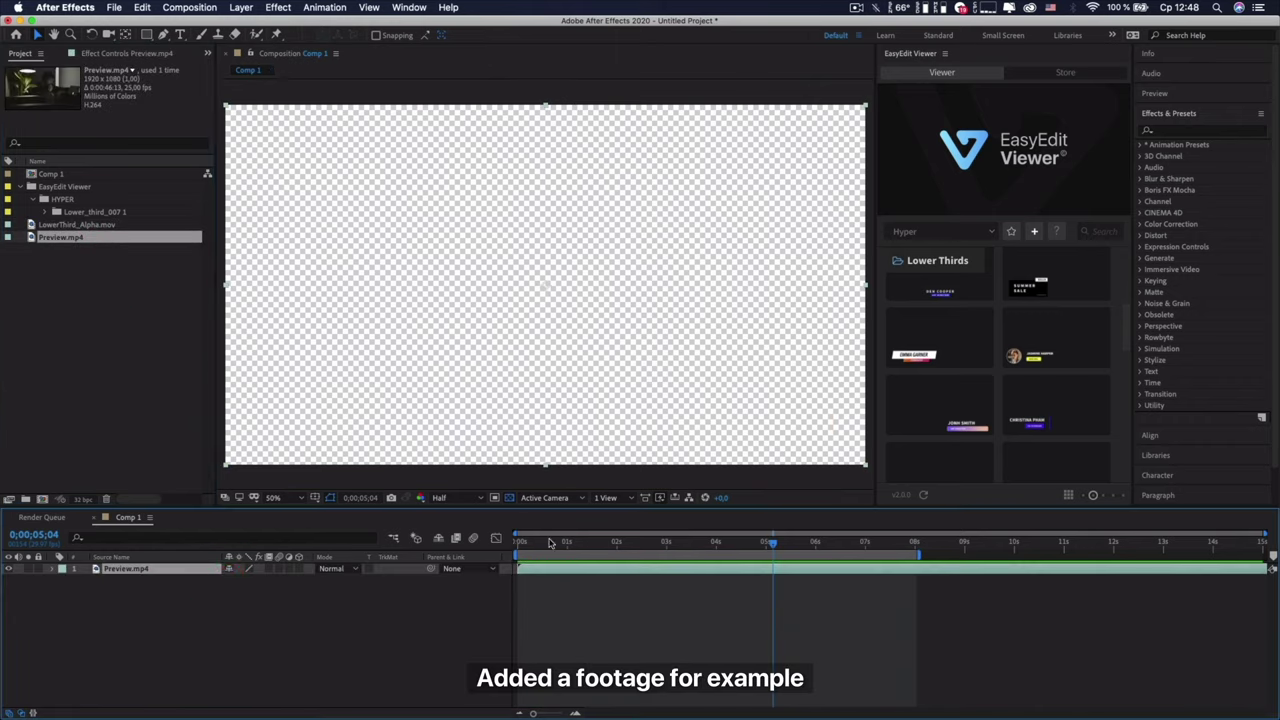
pyautogui.moveTo(550, 544); pyautogui.dragTo(472, 544)
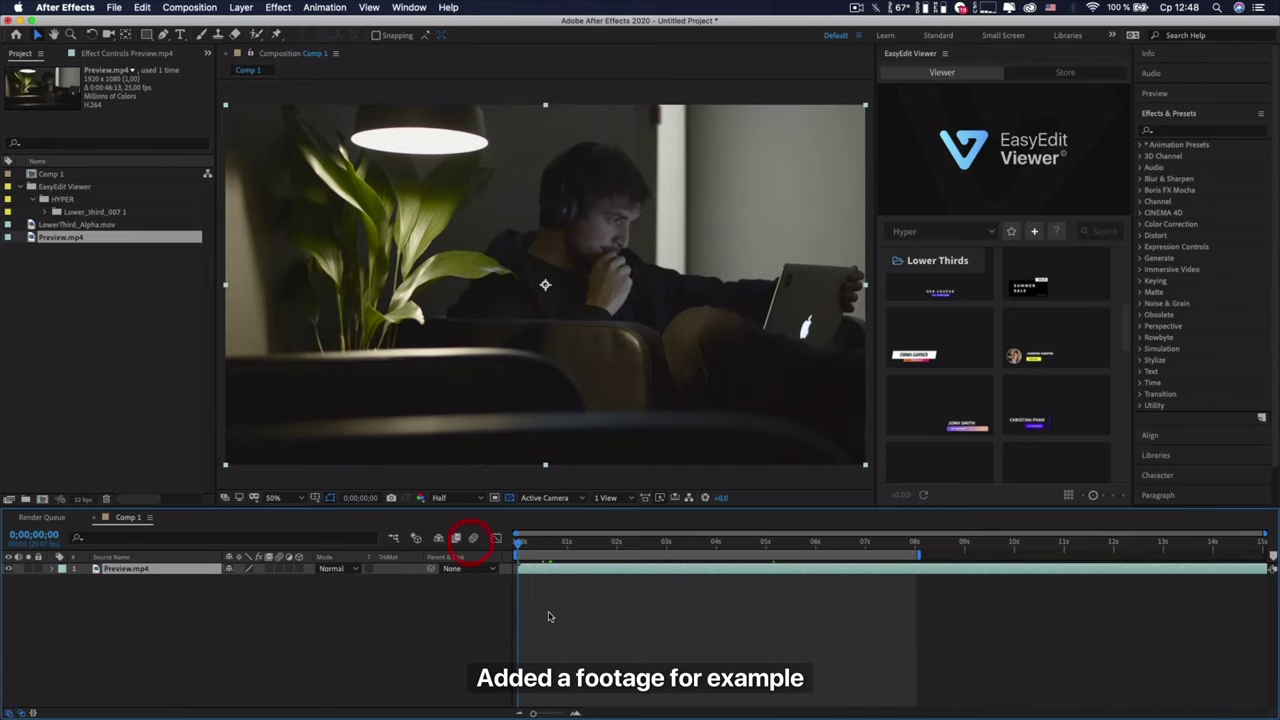
pyautogui.press('space')
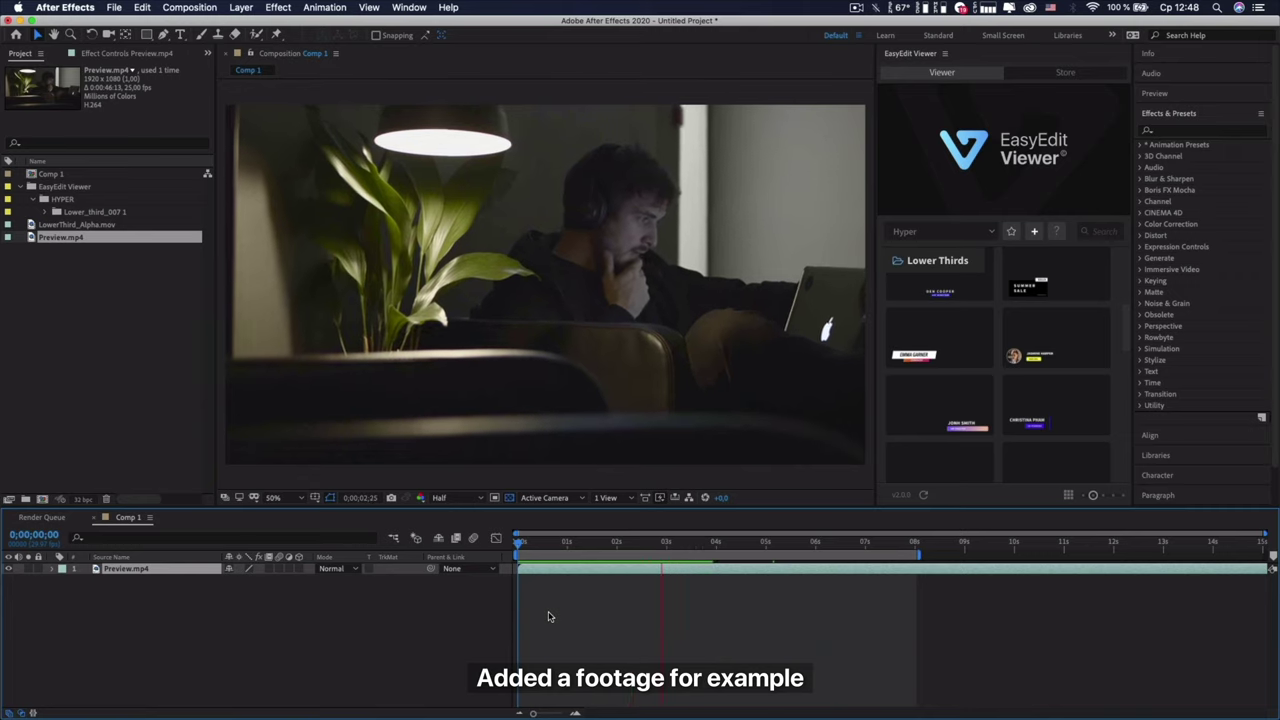
pyautogui.press('space')
pyautogui.moveTo(580, 546); pyautogui.dragTo(425, 548)
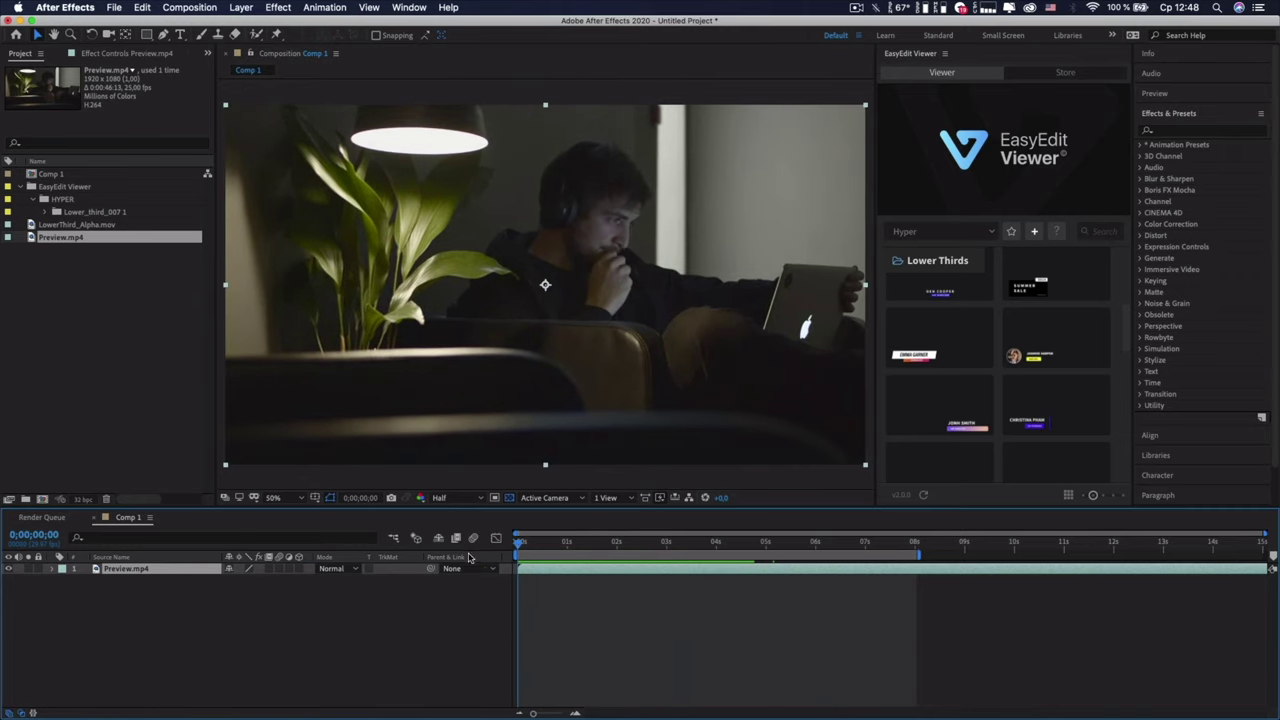
# - Stack LowerThird_Alpha.mov above the footage layer and play them together
pyautogui.click(65, 228)
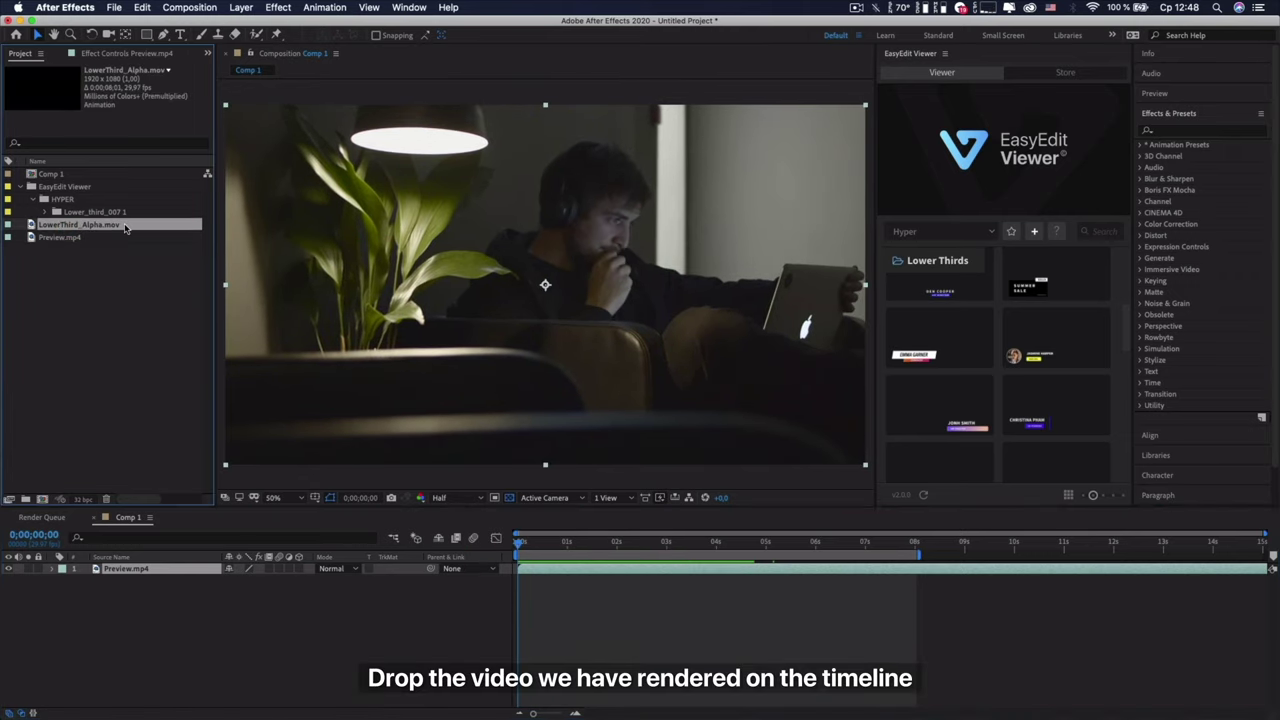
pyautogui.moveTo(205, 558); pyautogui.dragTo(210, 567)
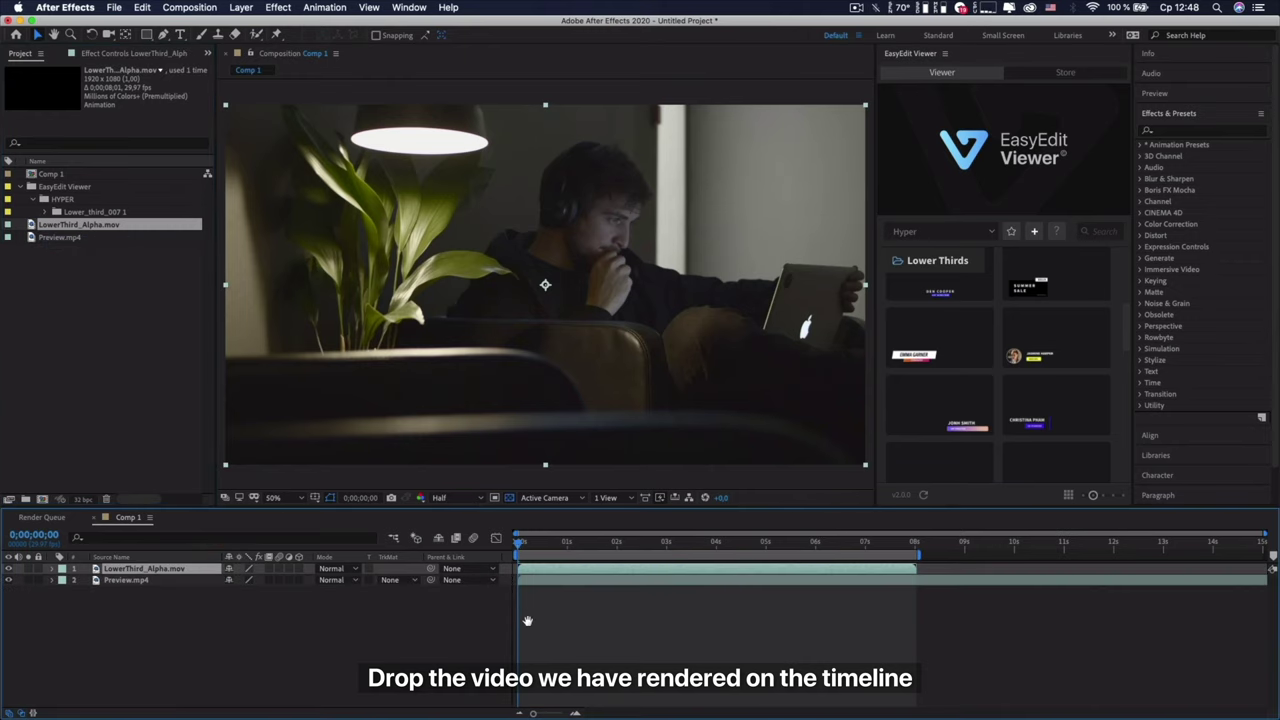
pyautogui.press('space')
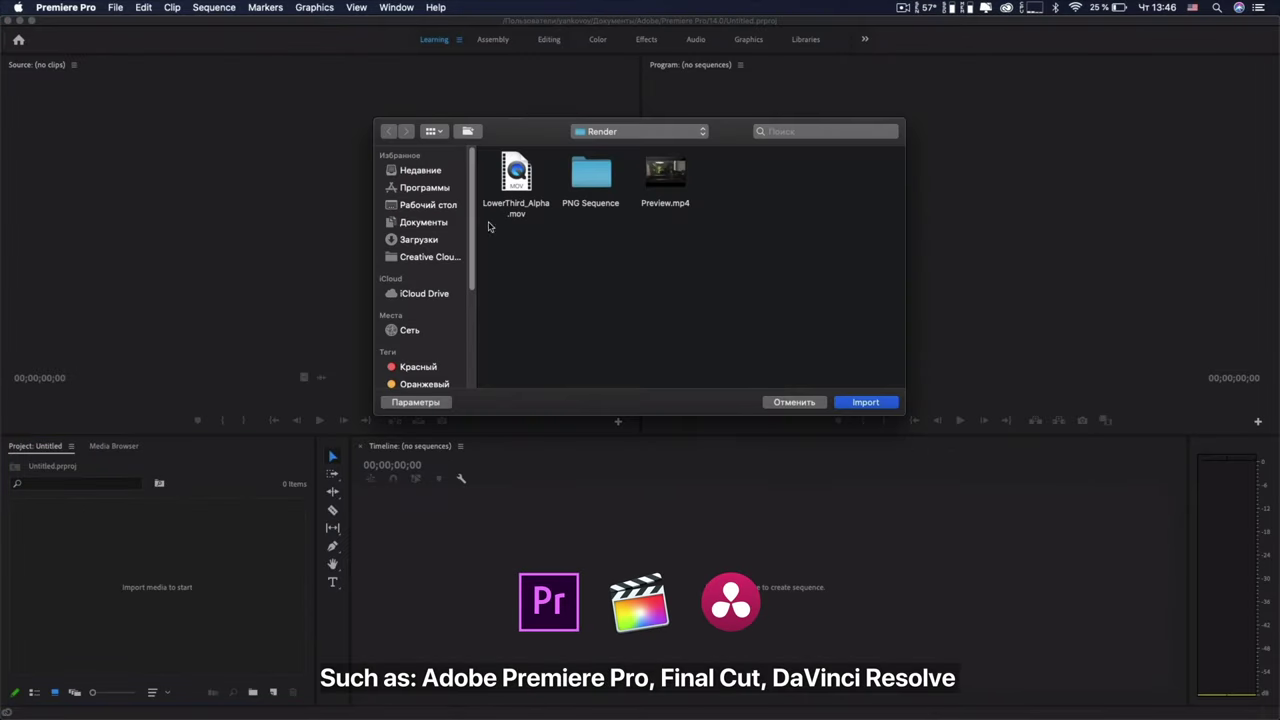
# - Import LowerThird_Alpha.mov and Preview.mp4 into the Premiere Pro project
pyautogui.click(513, 188)
pyautogui.keyDown('super'); pyautogui.click(668, 206); pyautogui.keyUp('super')
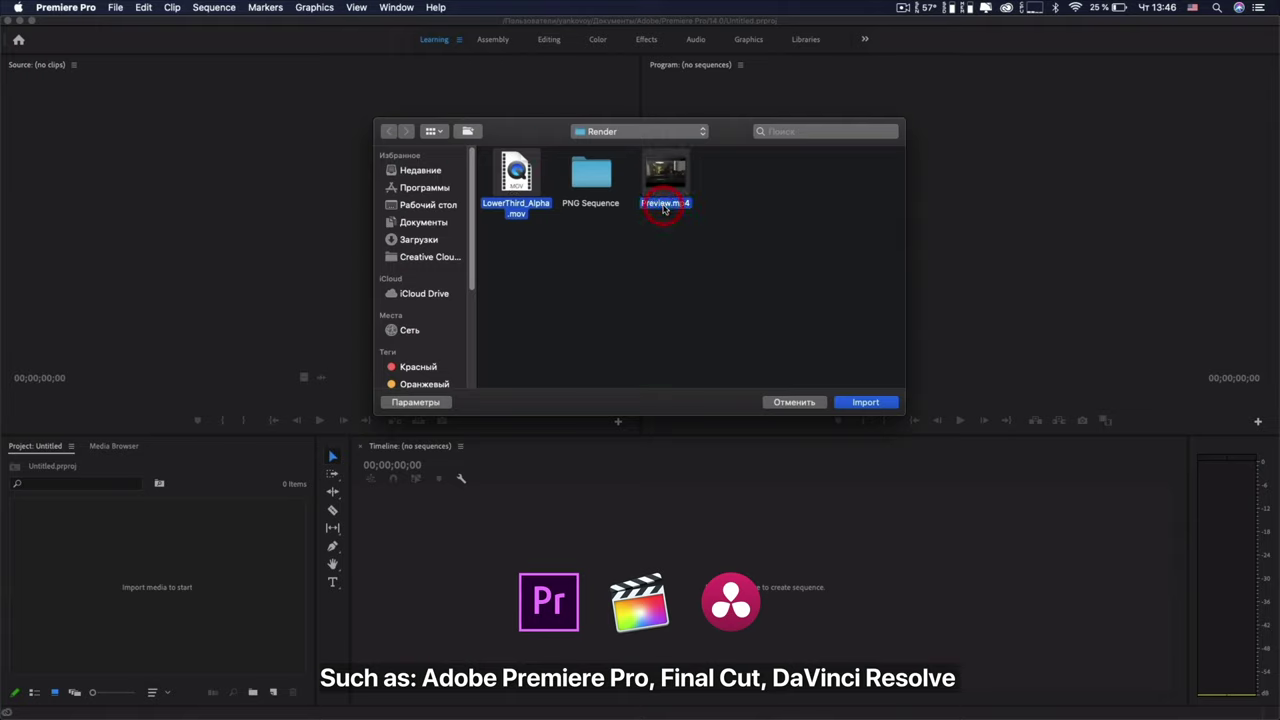
pyautogui.click(872, 402)
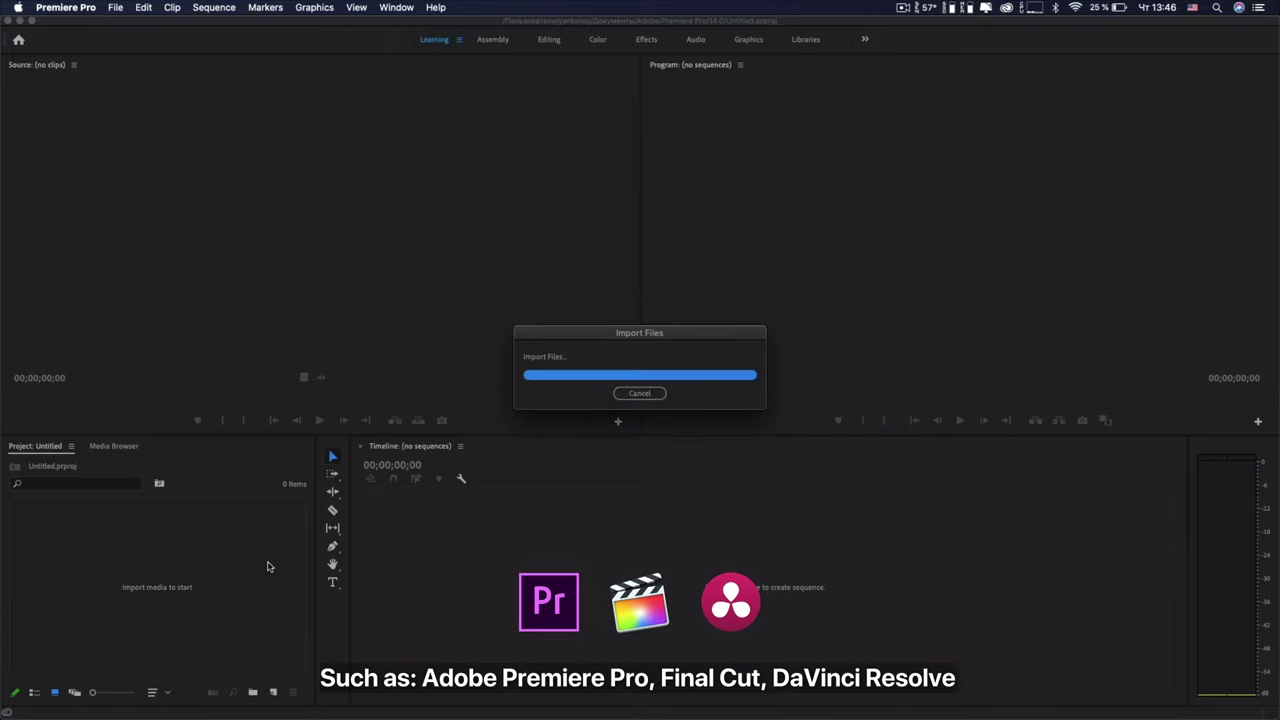
# - Create a Preview sequence from the Preview.mp4 clip
pyautogui.click(206, 623)
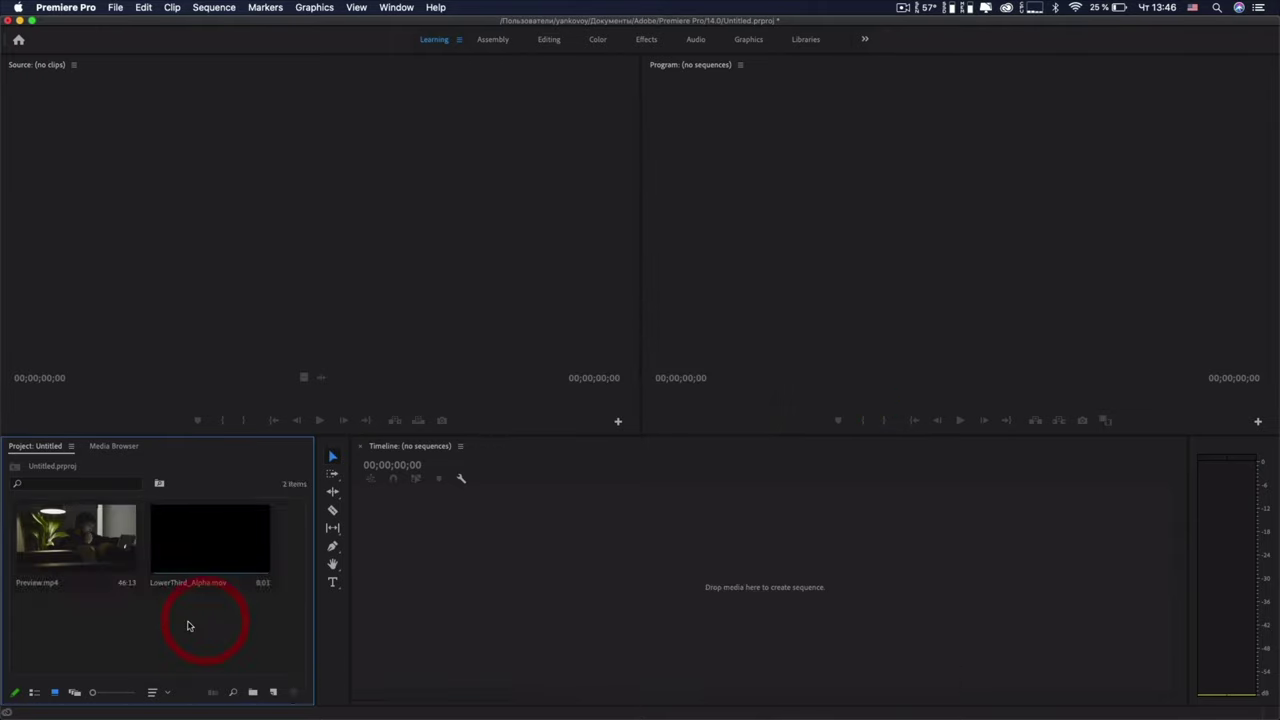
pyautogui.click(117, 575)
pyautogui.click(258, 535)
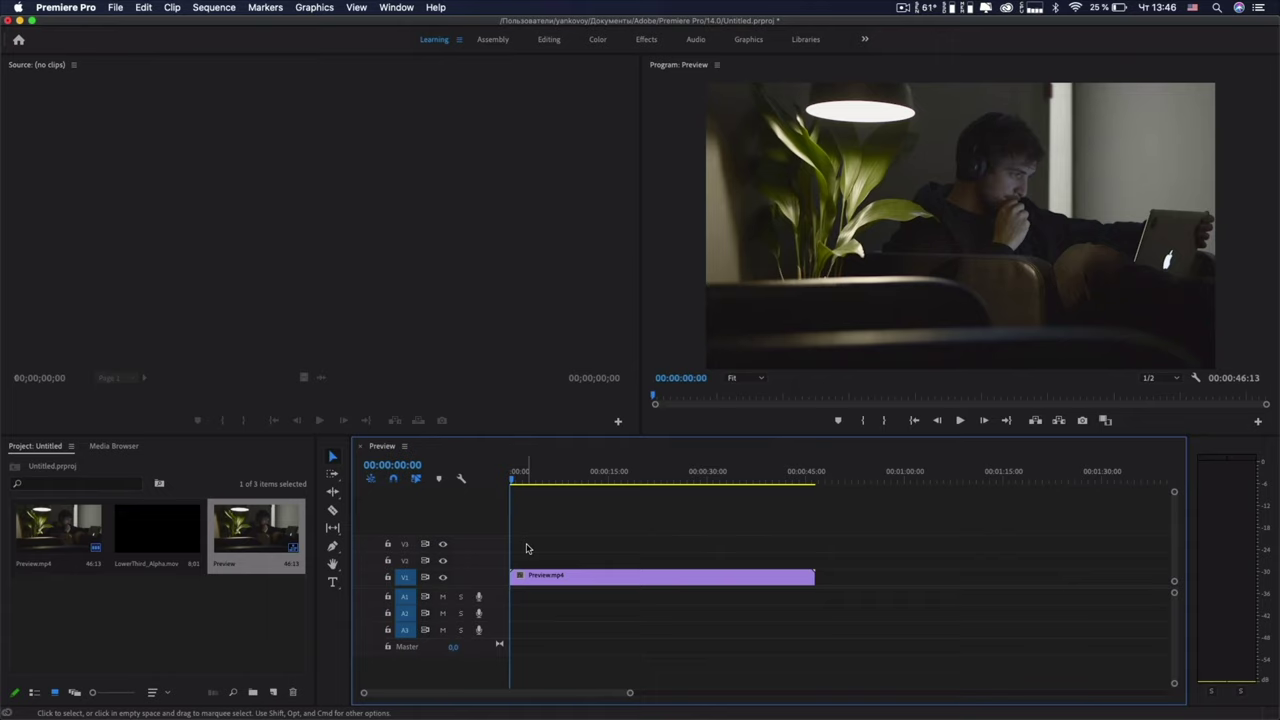
pyautogui.press('space')
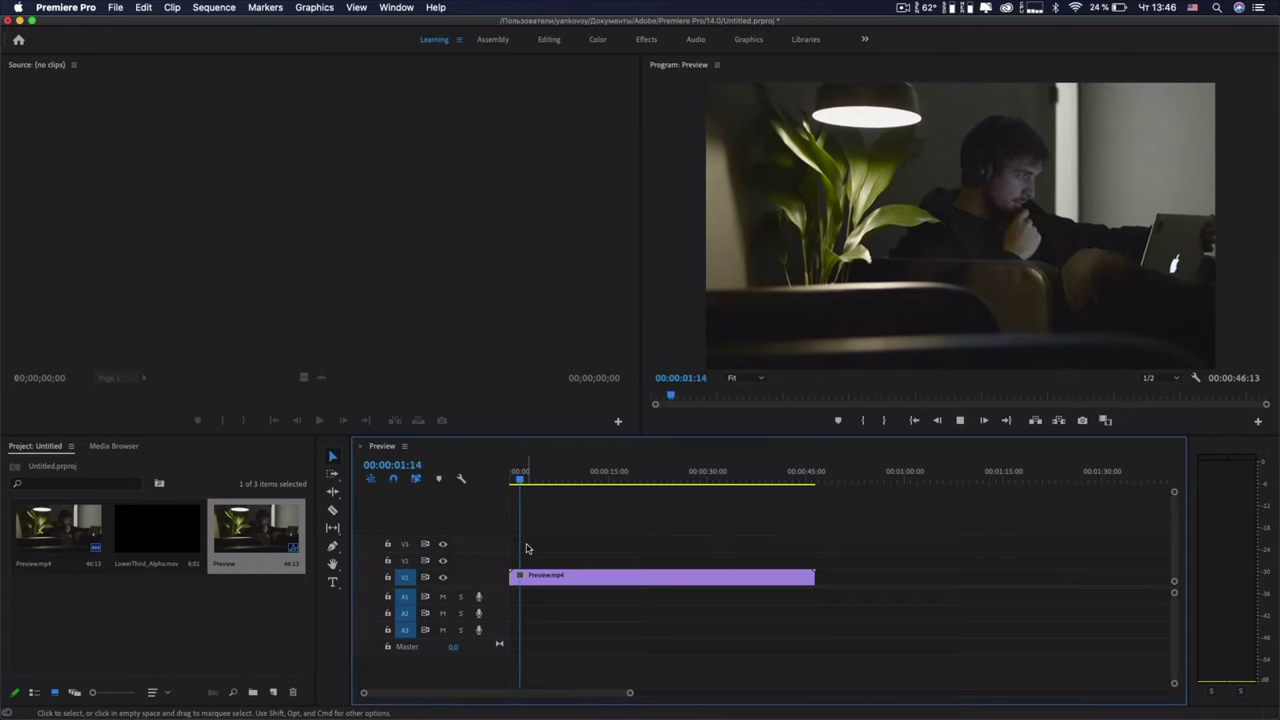
pyautogui.click(492, 477)
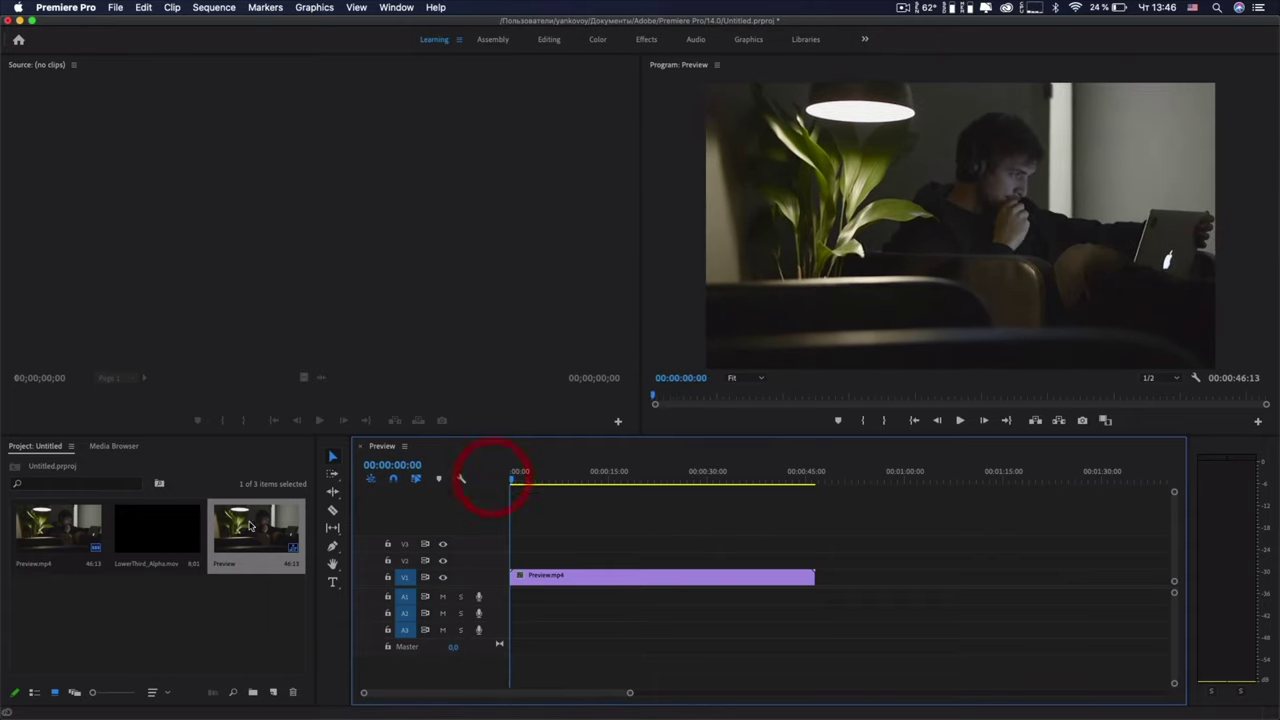
pyautogui.click(167, 530)
# - Put LowerThird_Alpha.mov on track V2 at the start and play the JONH SMITH lower third over the footage
pyautogui.moveTo(157, 530); pyautogui.dragTo(553, 556)
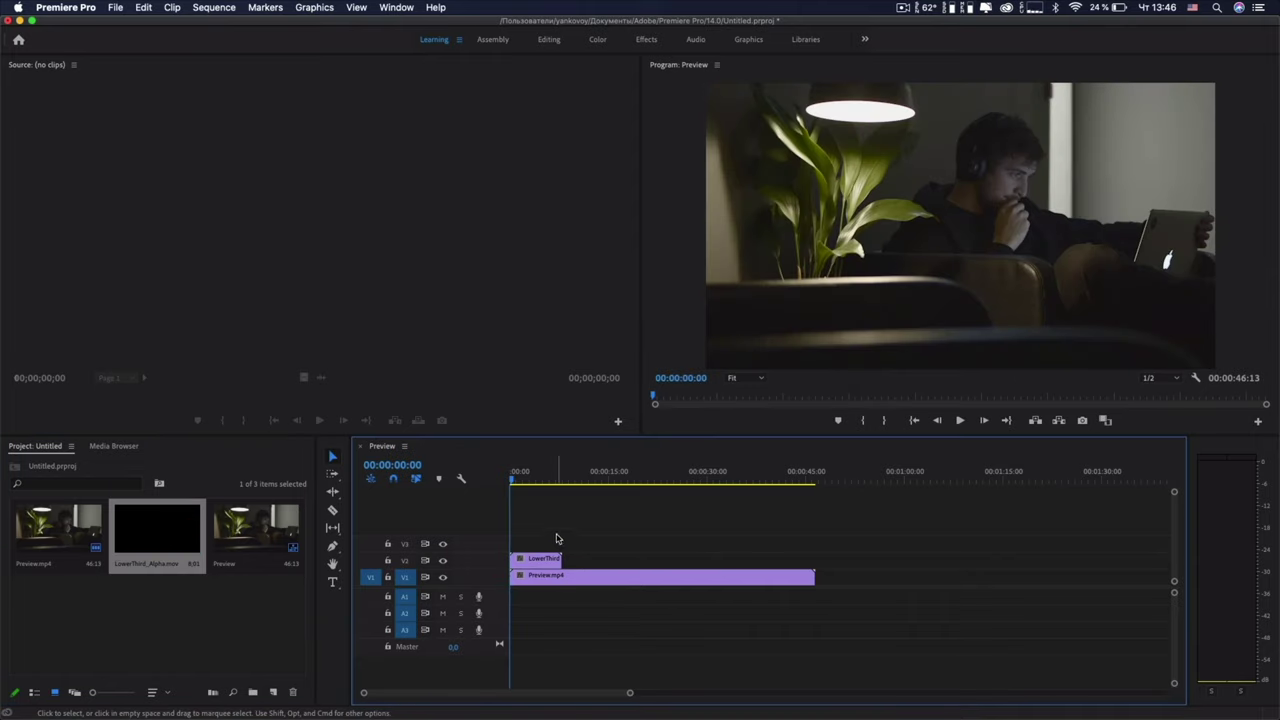
pyautogui.press('space')
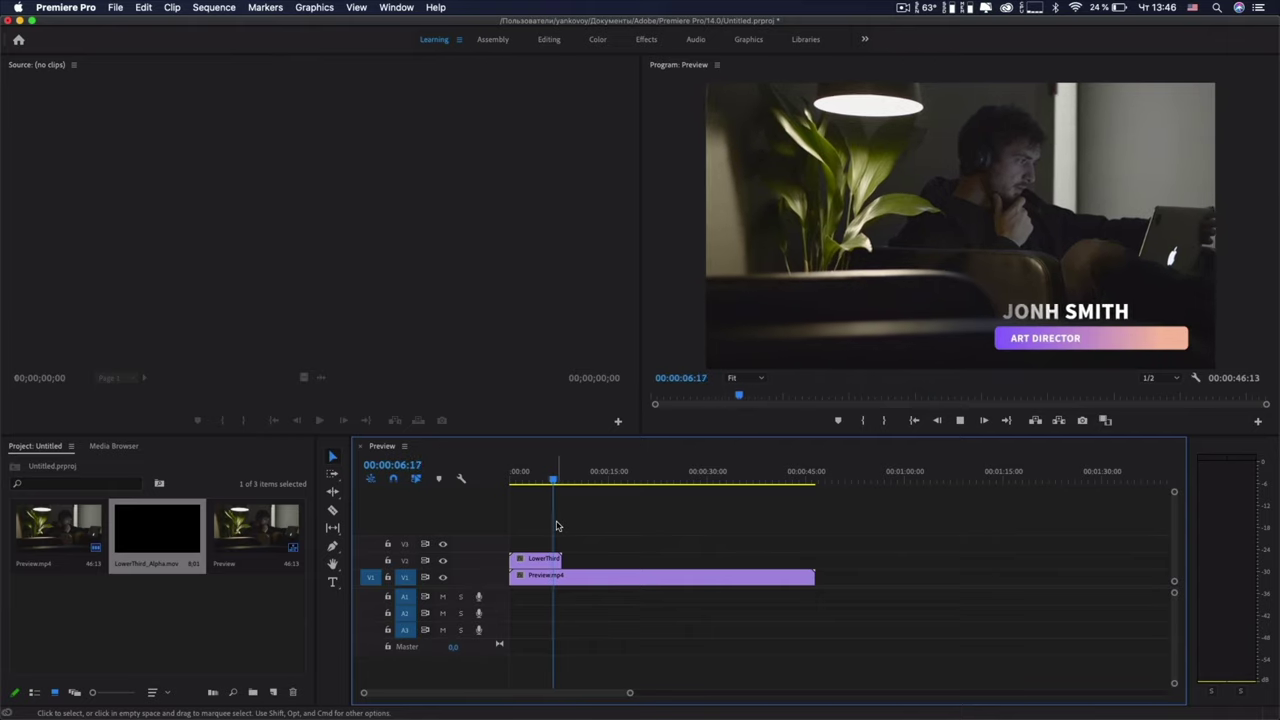
pyautogui.press('space')
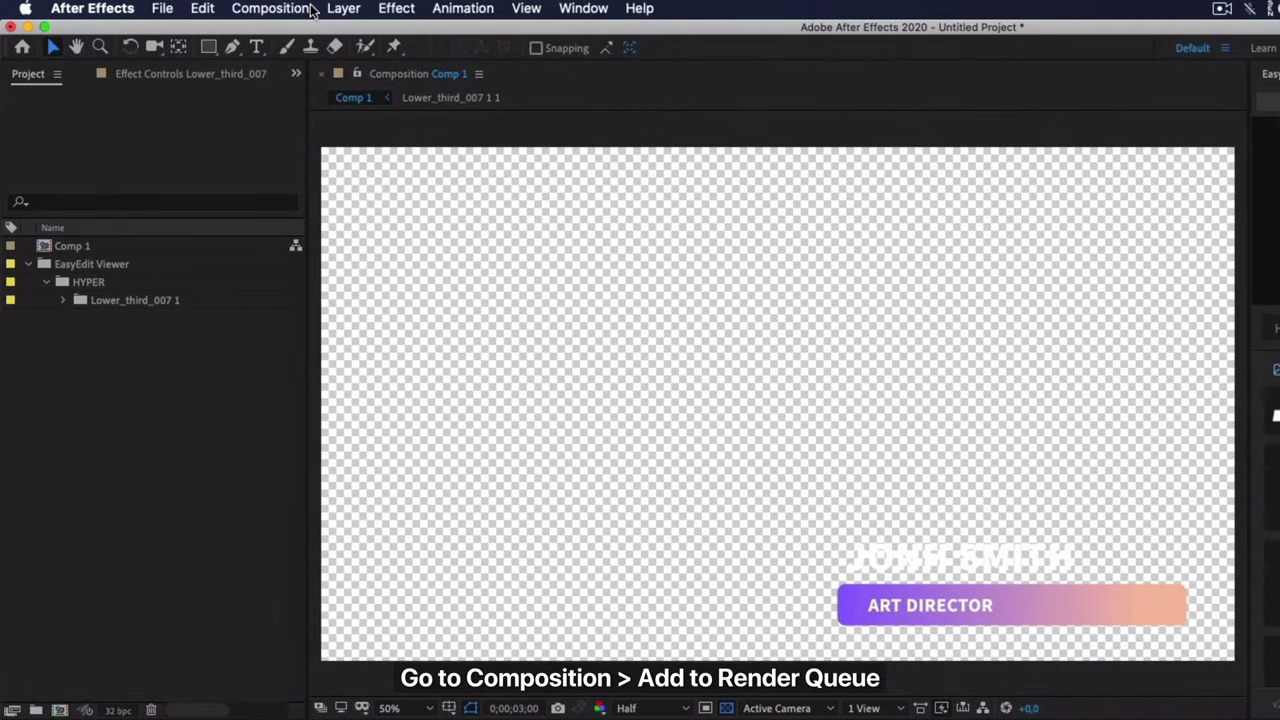
# - Add Comp 1 to the Render Queue again from the Composition menu
pyautogui.click(251, 8)
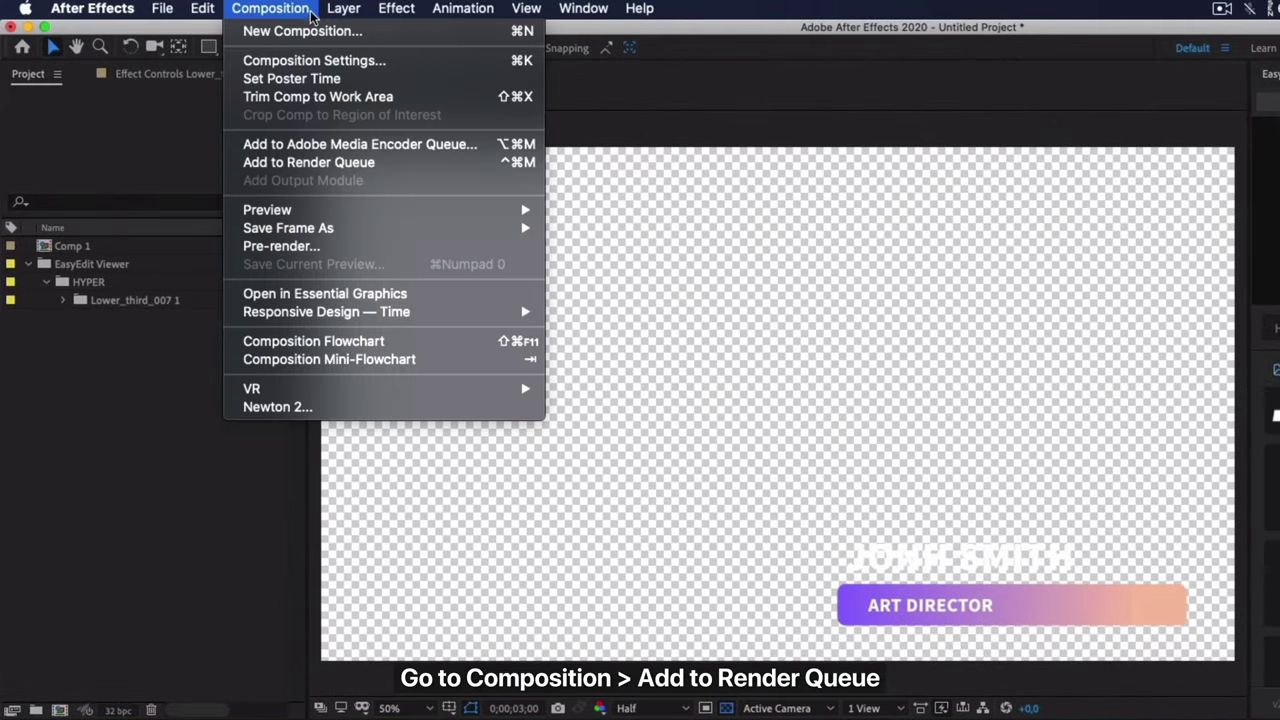
pyautogui.click(410, 163)
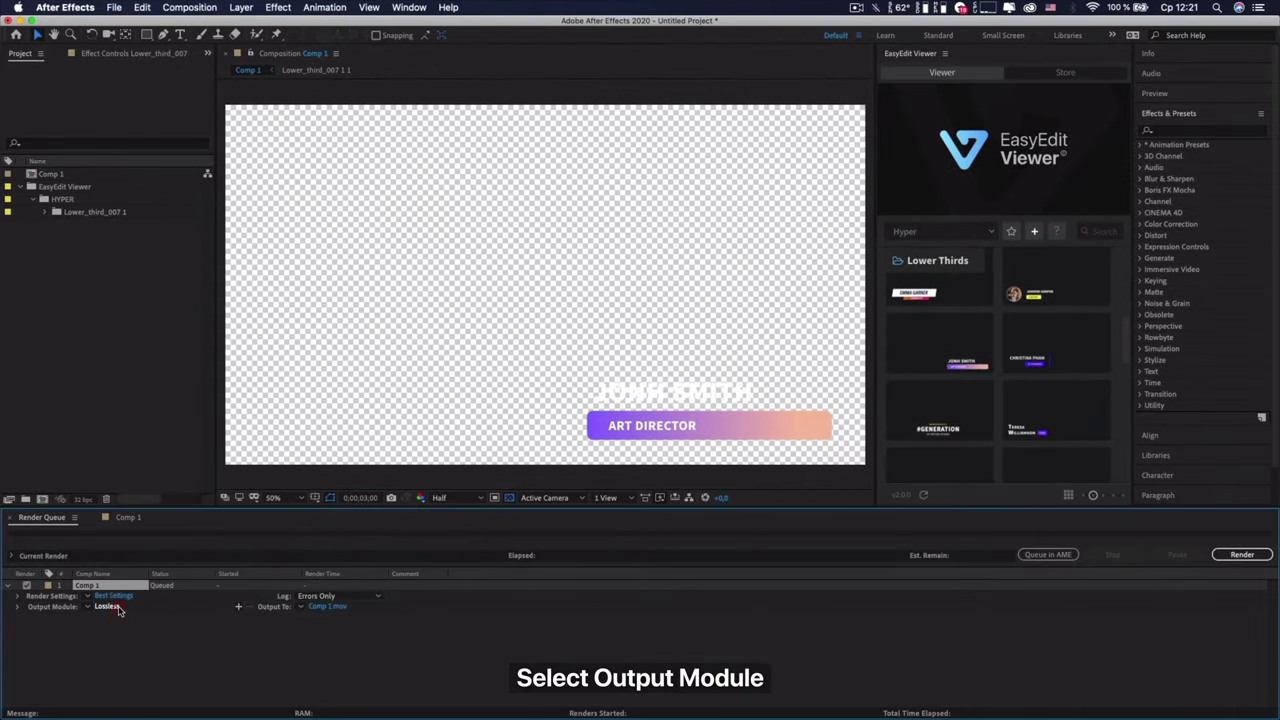
# - Set the Comp 1 output module to PNG Sequence with RGB + Alpha channels
pyautogui.click(112, 607)
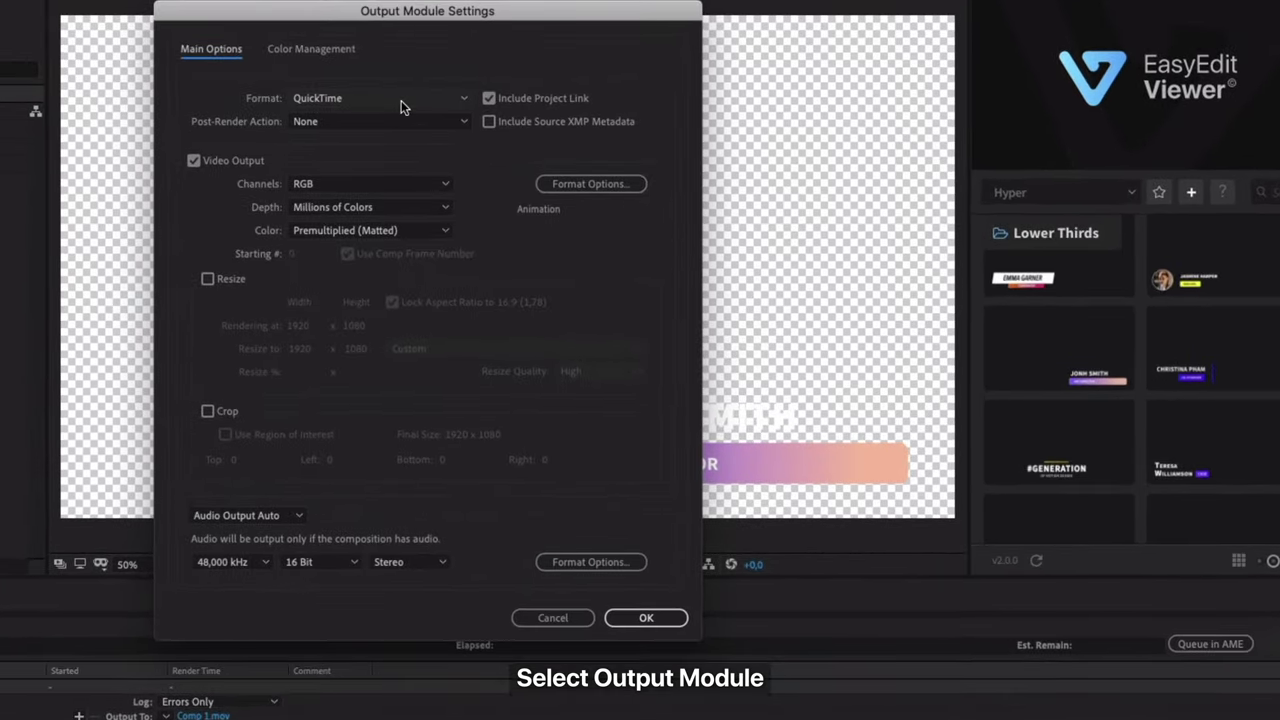
pyautogui.click(401, 100)
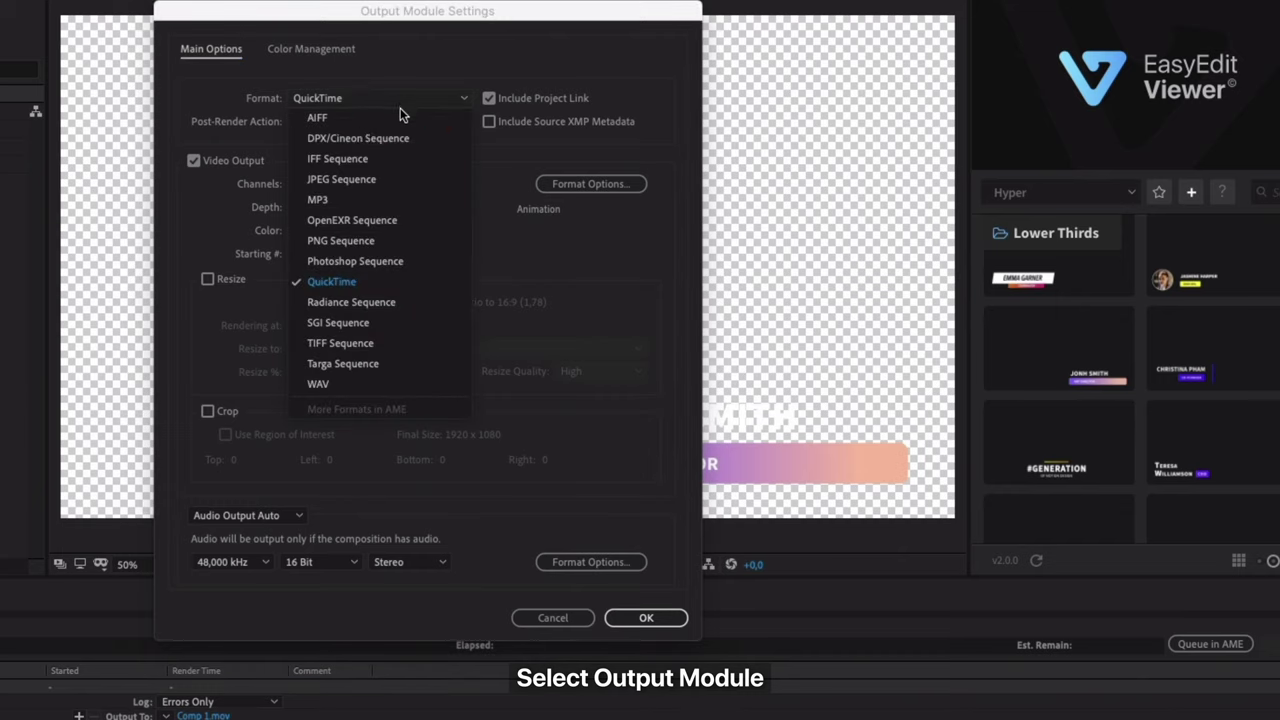
pyautogui.click(395, 240)
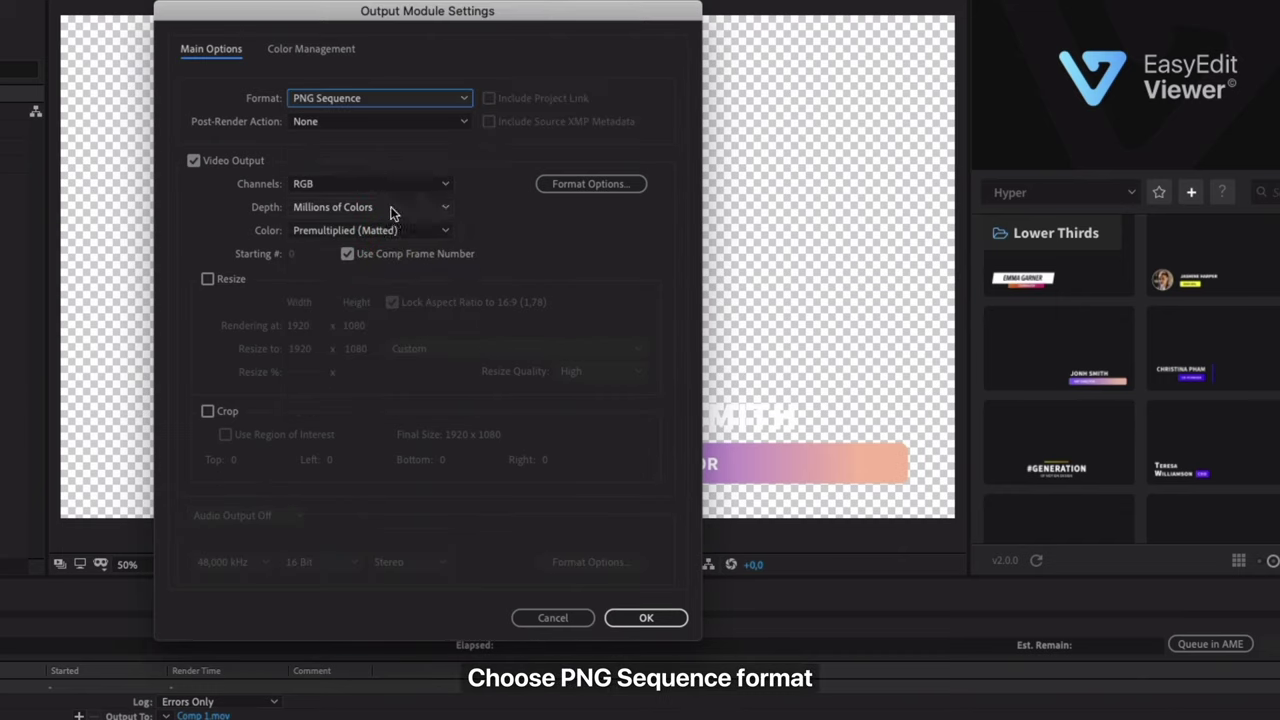
pyautogui.click(390, 195)
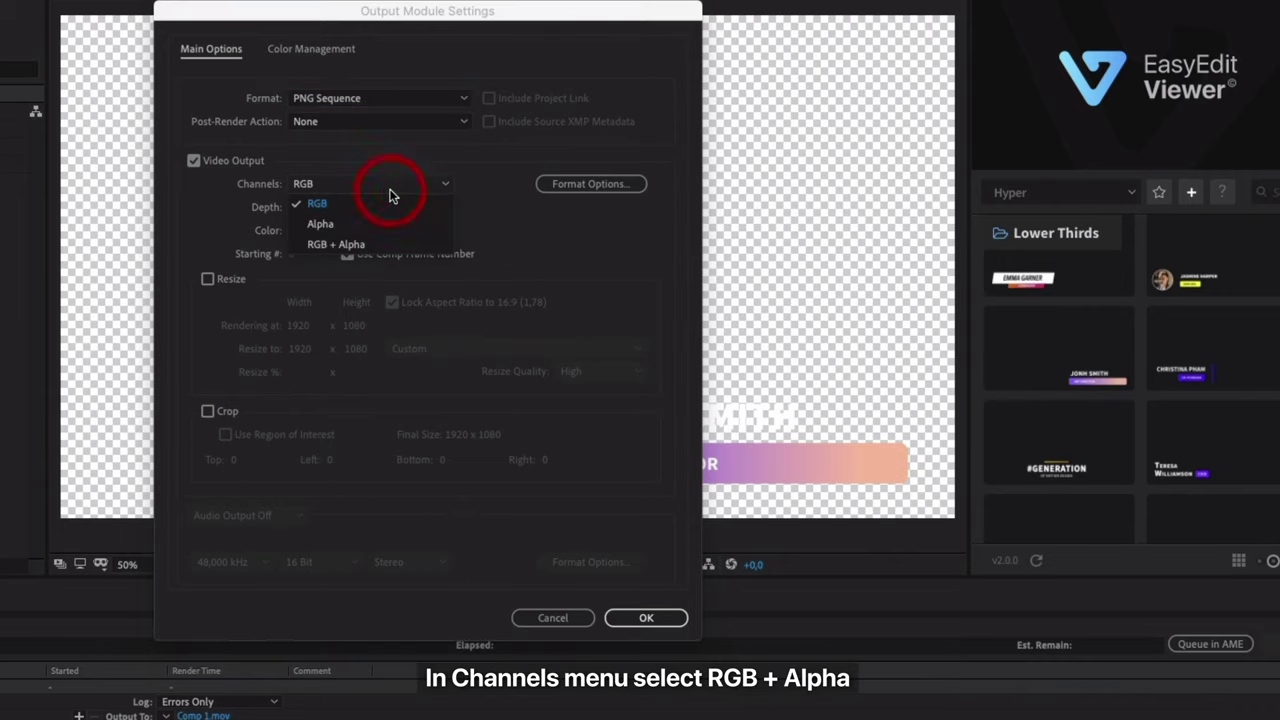
pyautogui.click(379, 245)
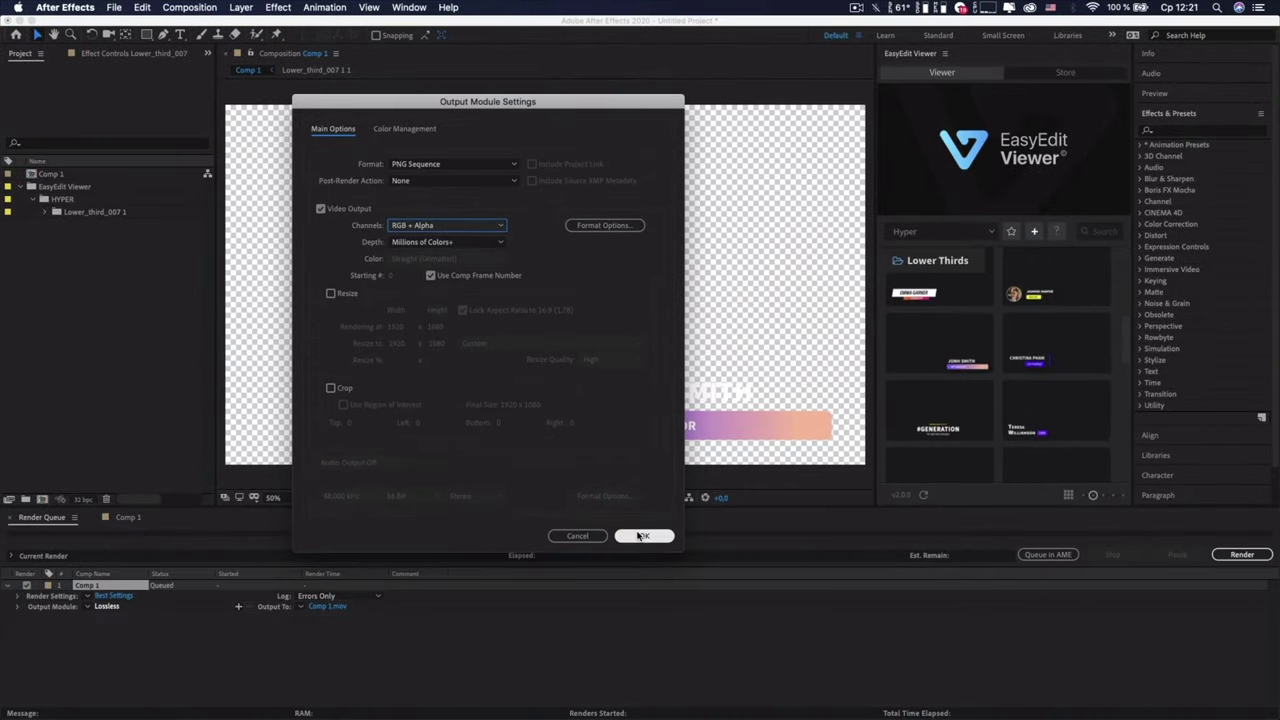
pyautogui.click(637, 538)
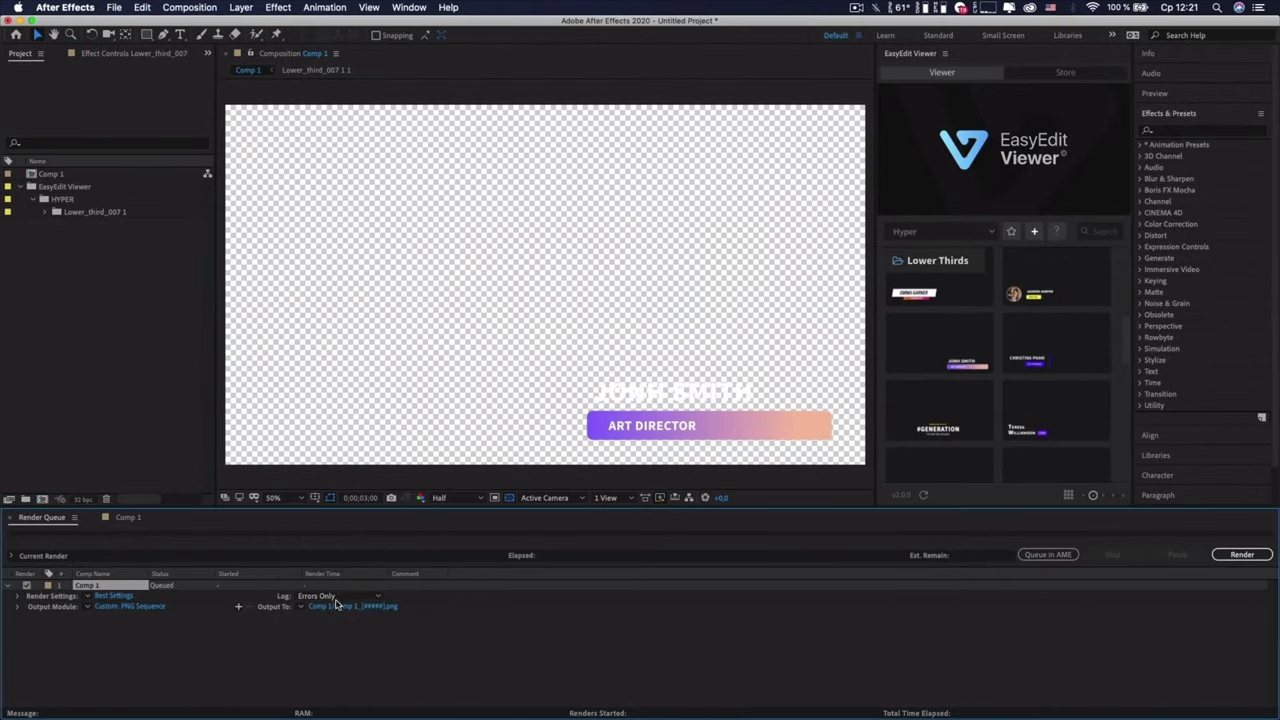
# - Name the output file 01_[#####].png and render Comp 1
pyautogui.click(335, 607)
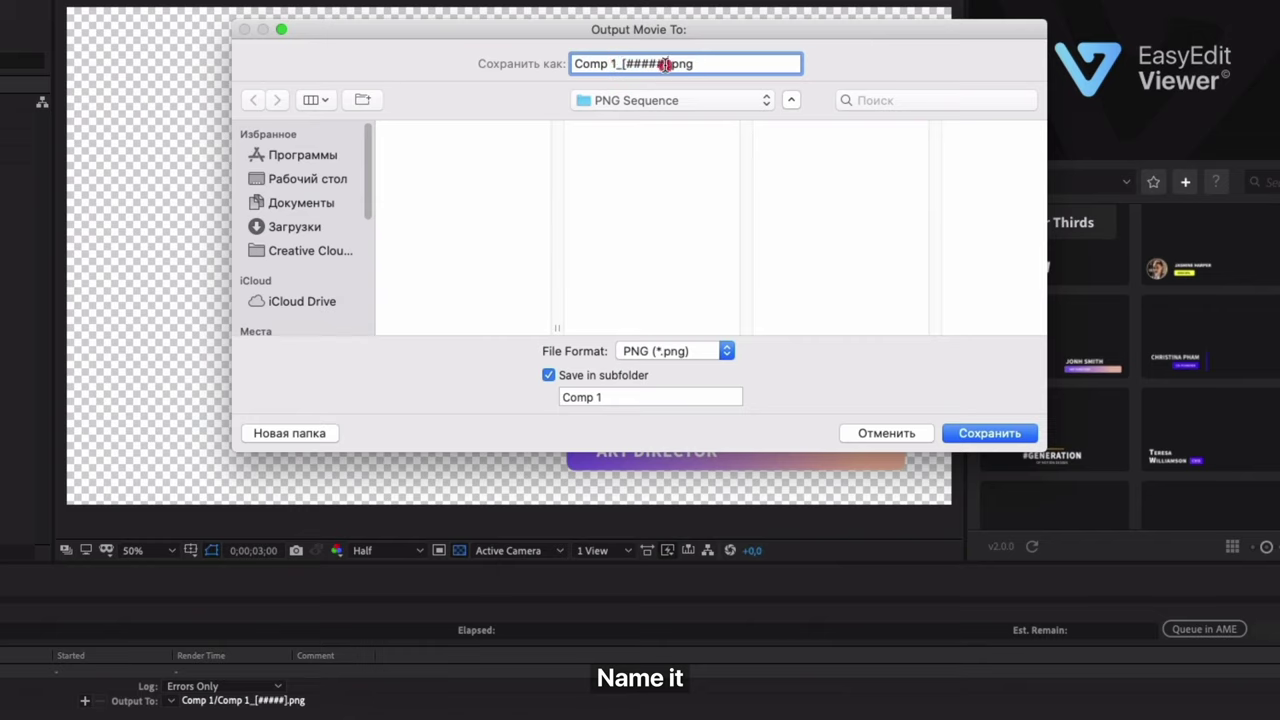
pyautogui.press('BackSpace')
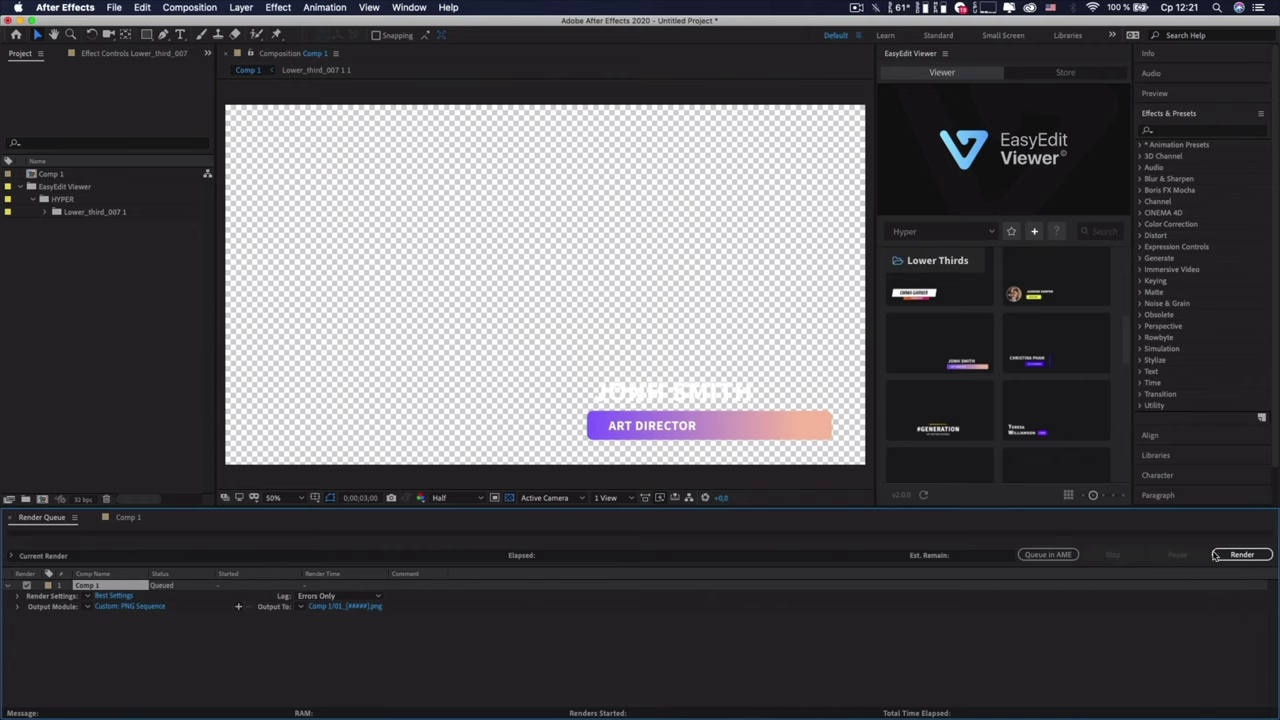
pyautogui.click(1221, 557)
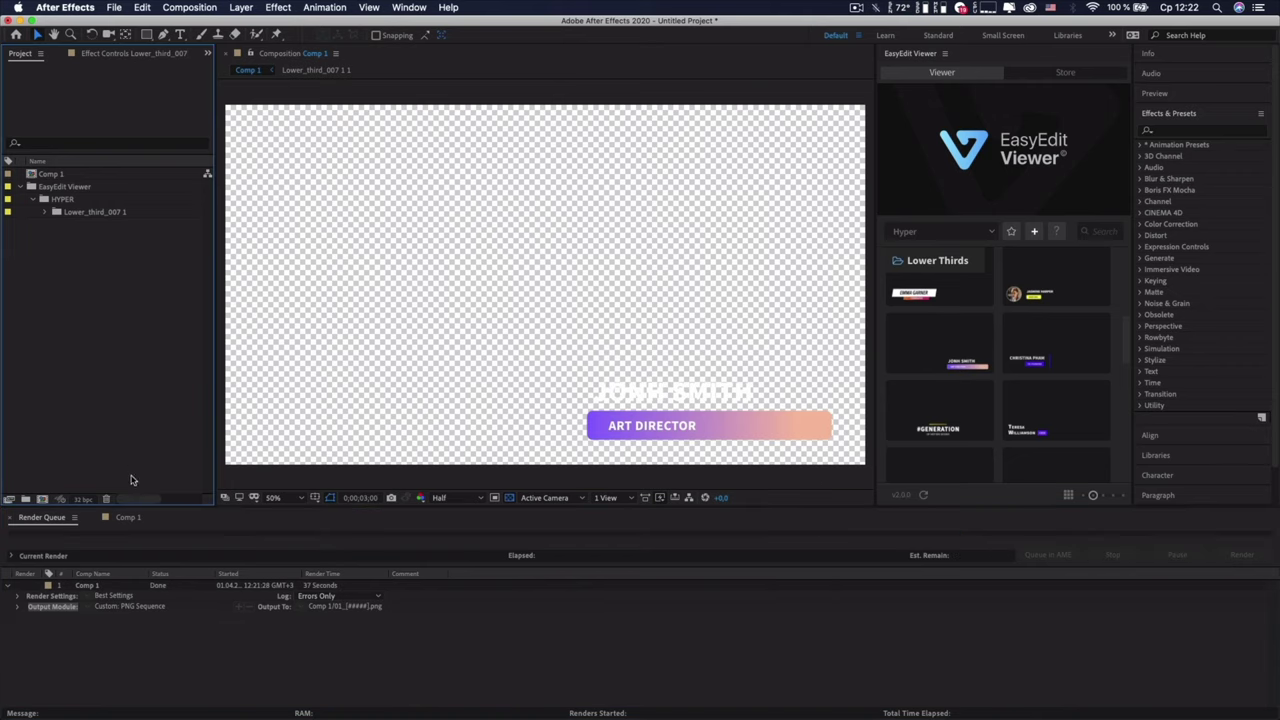
# - Delete the Lower_third layer from the Comp 1 timeline
pyautogui.click(128, 518)
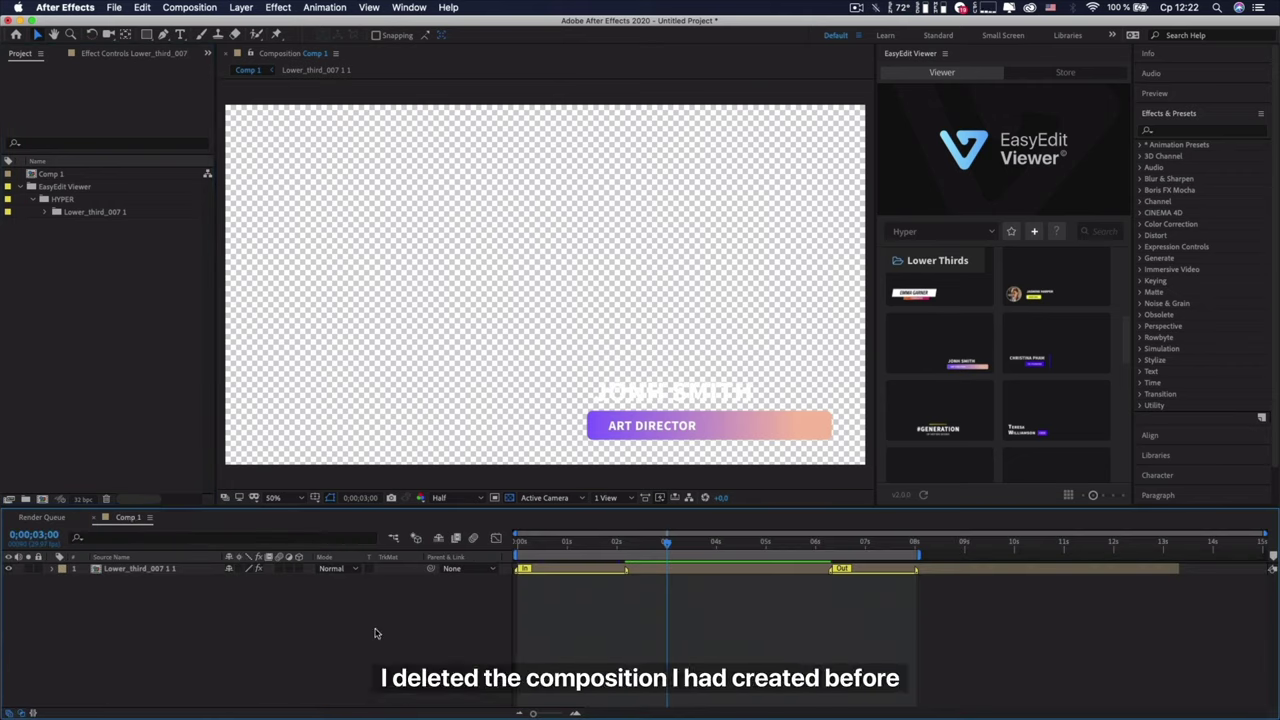
pyautogui.click(560, 569)
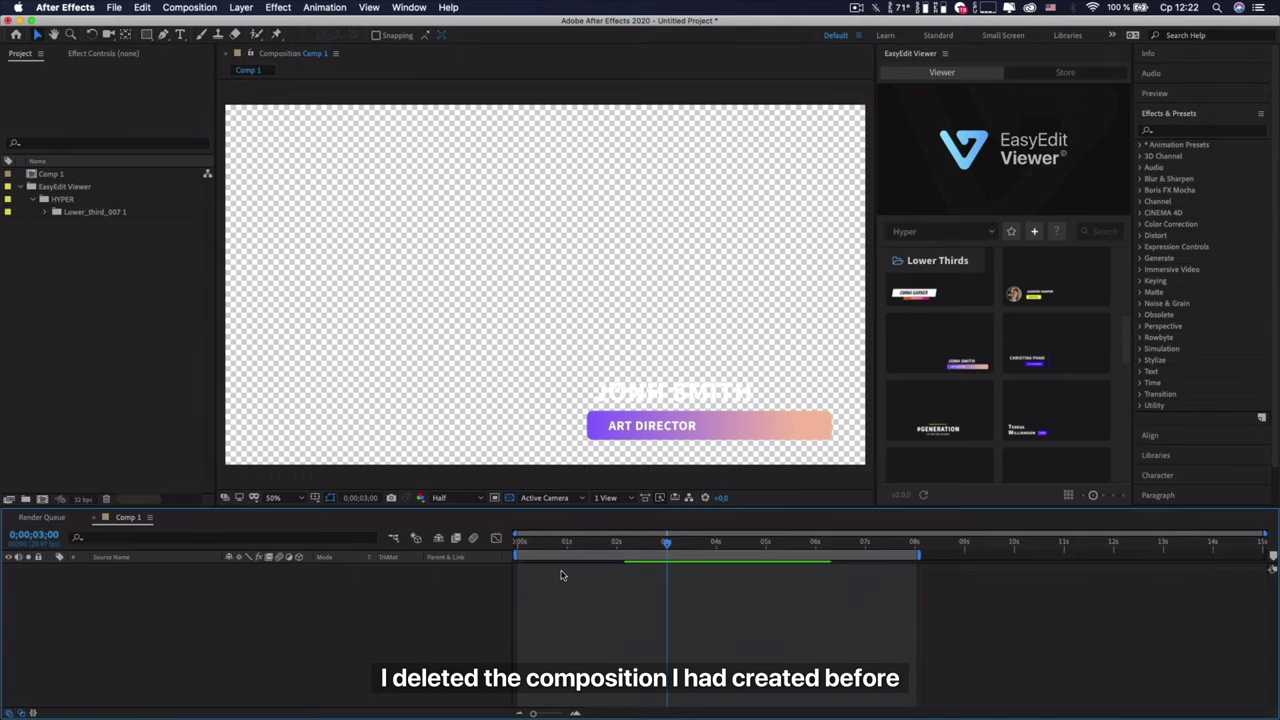
pyautogui.press('Delete')
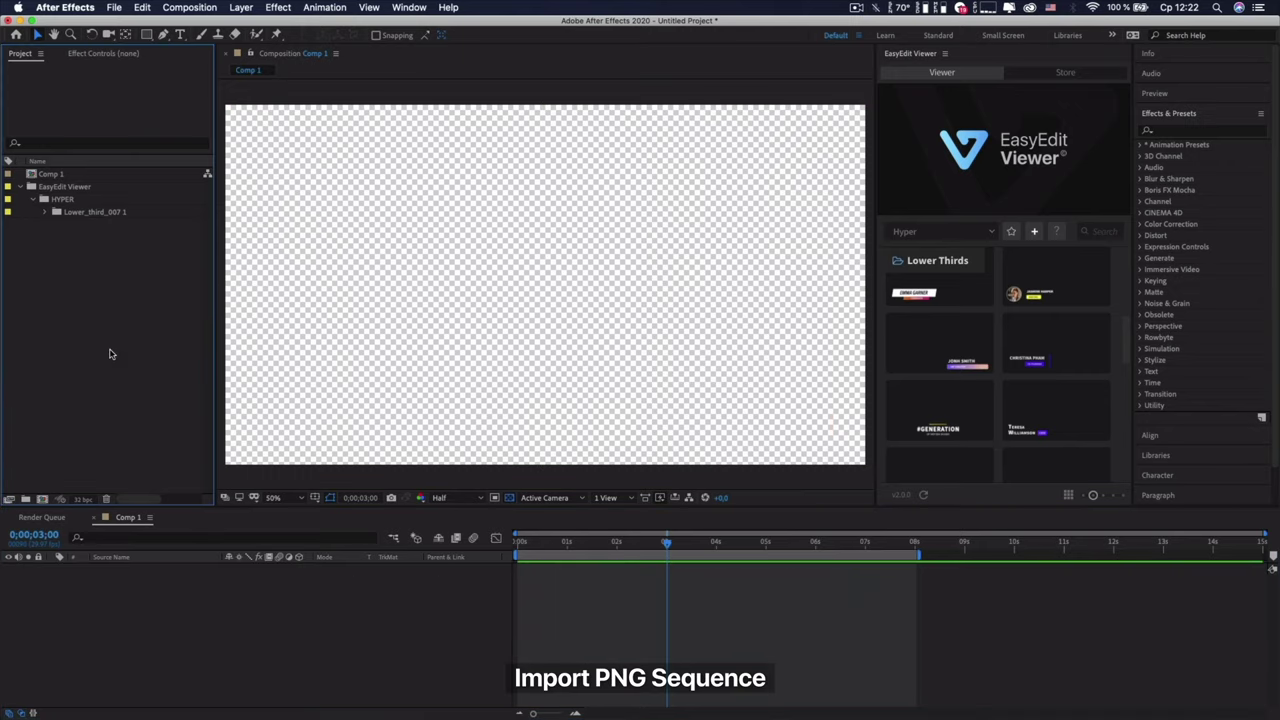
# - Browse to the PNG Sequence's Comp 1 folder and select 01_00000.png for import
pyautogui.doubleClick(110, 354)
pyautogui.doubleClick(345, 142)
pyautogui.click(288, 131)
pyautogui.doubleClick(288, 131)
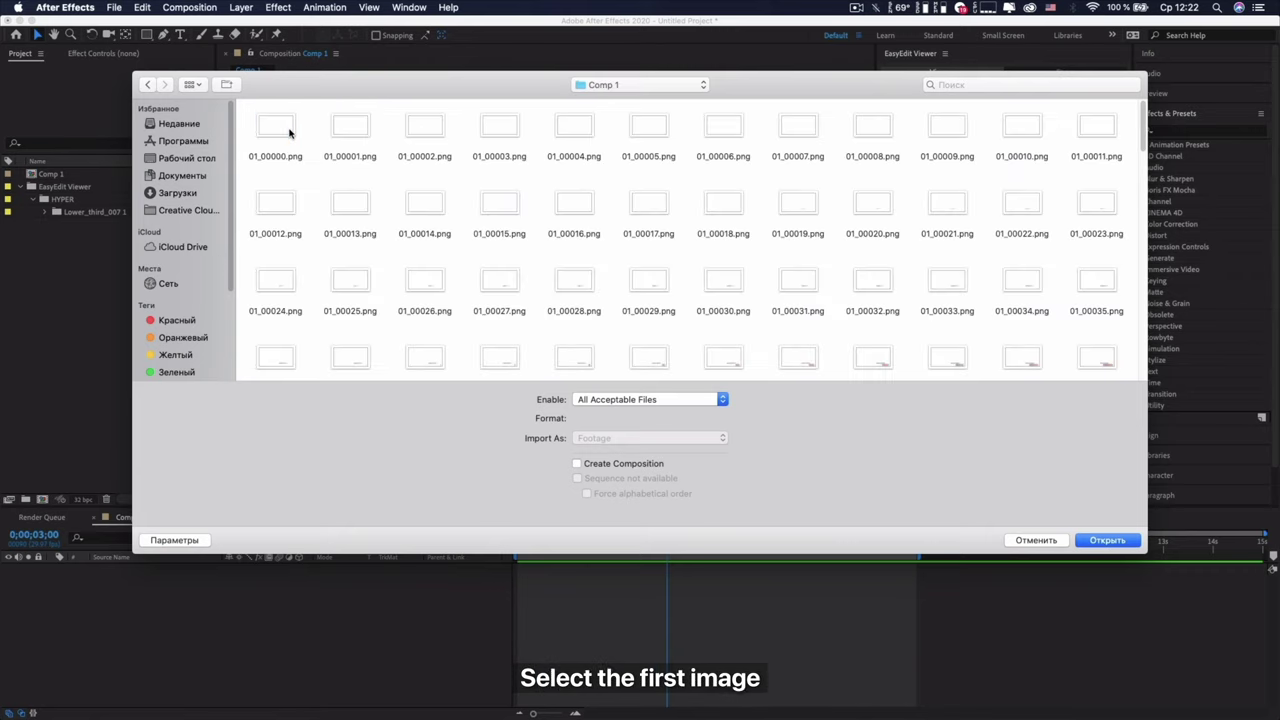
pyautogui.click(285, 129)
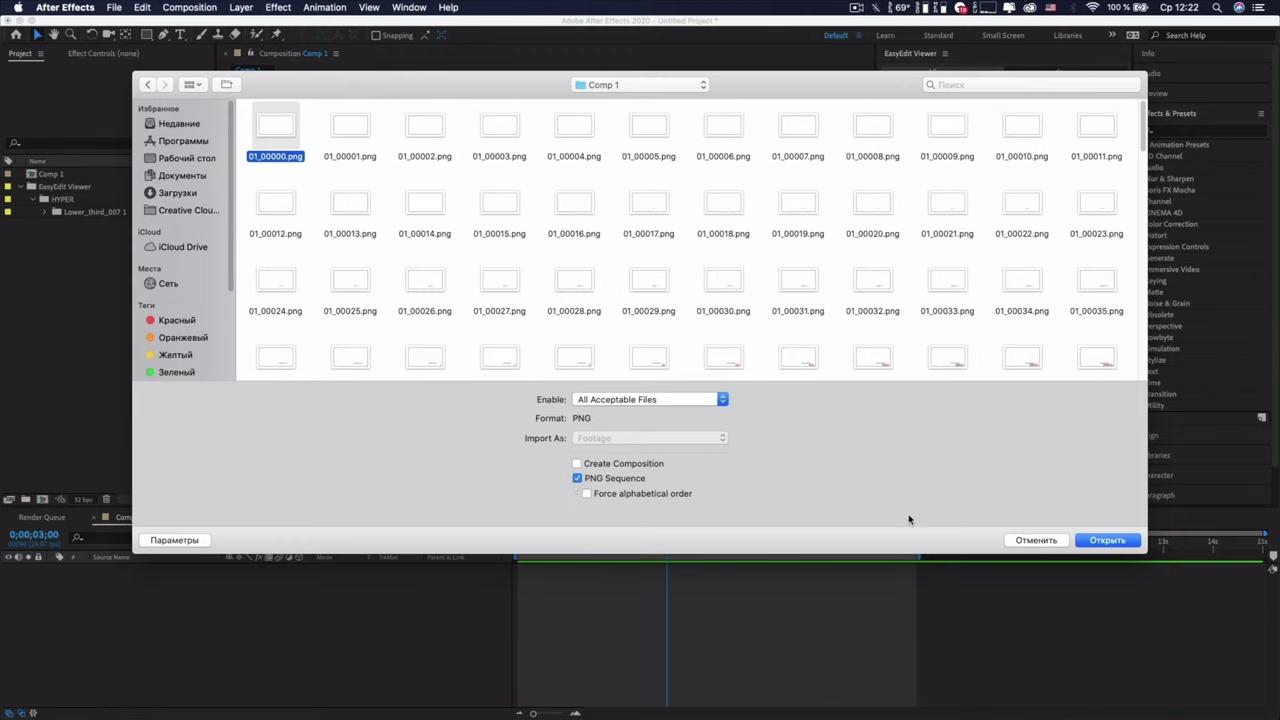
# - Import the PNG sequence and Preview.mp4, then add the Preview.mp4 footage to Comp 1
pyautogui.click(1093, 540)
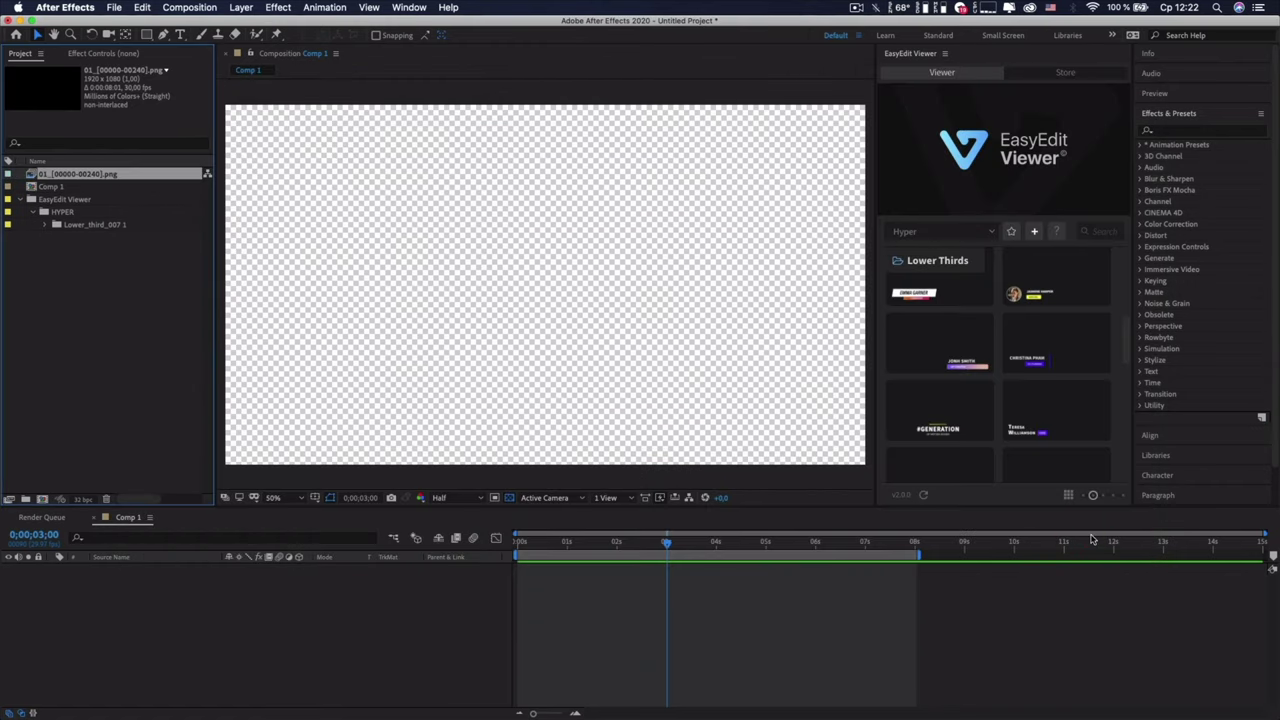
pyautogui.click(129, 384)
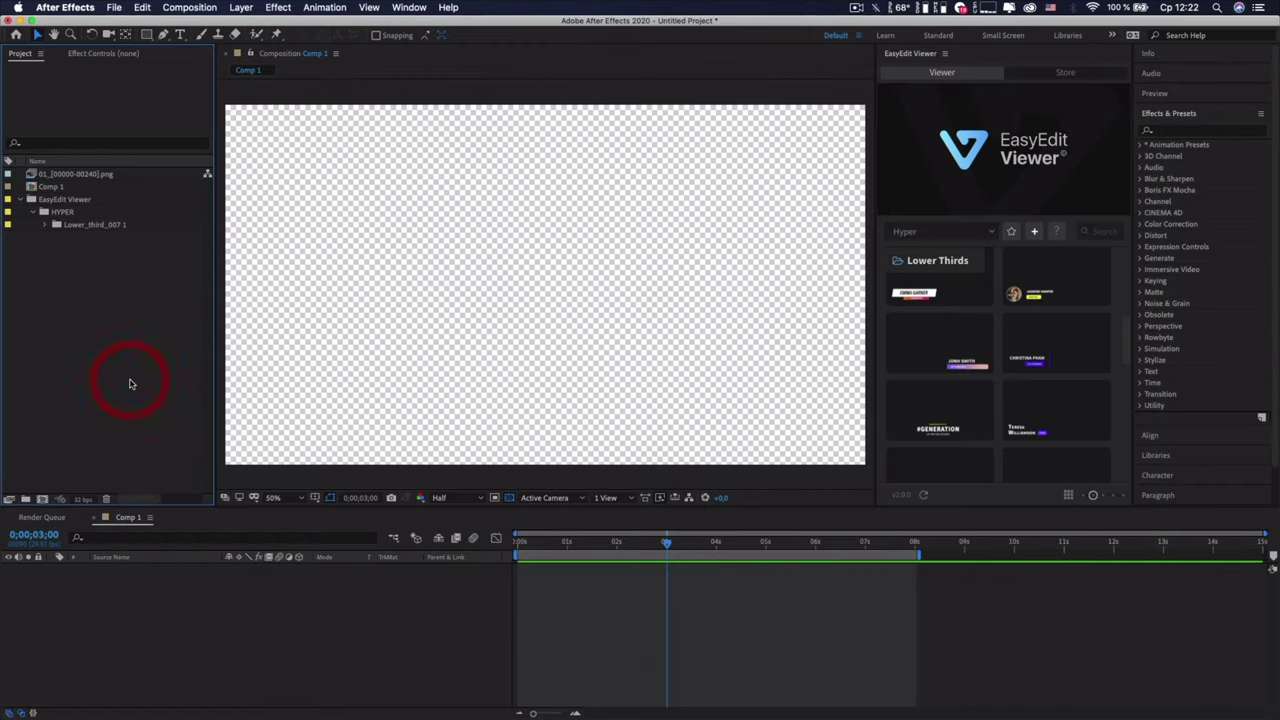
pyautogui.doubleClick(129, 384)
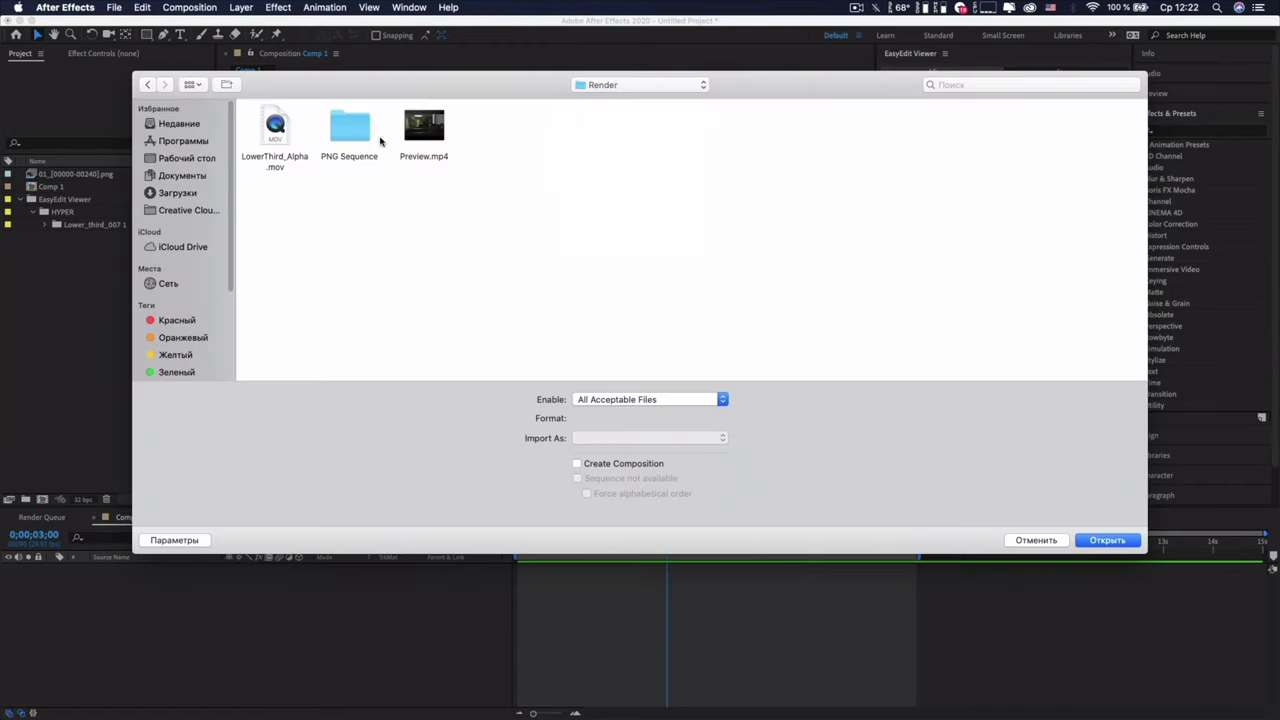
pyautogui.doubleClick(433, 156)
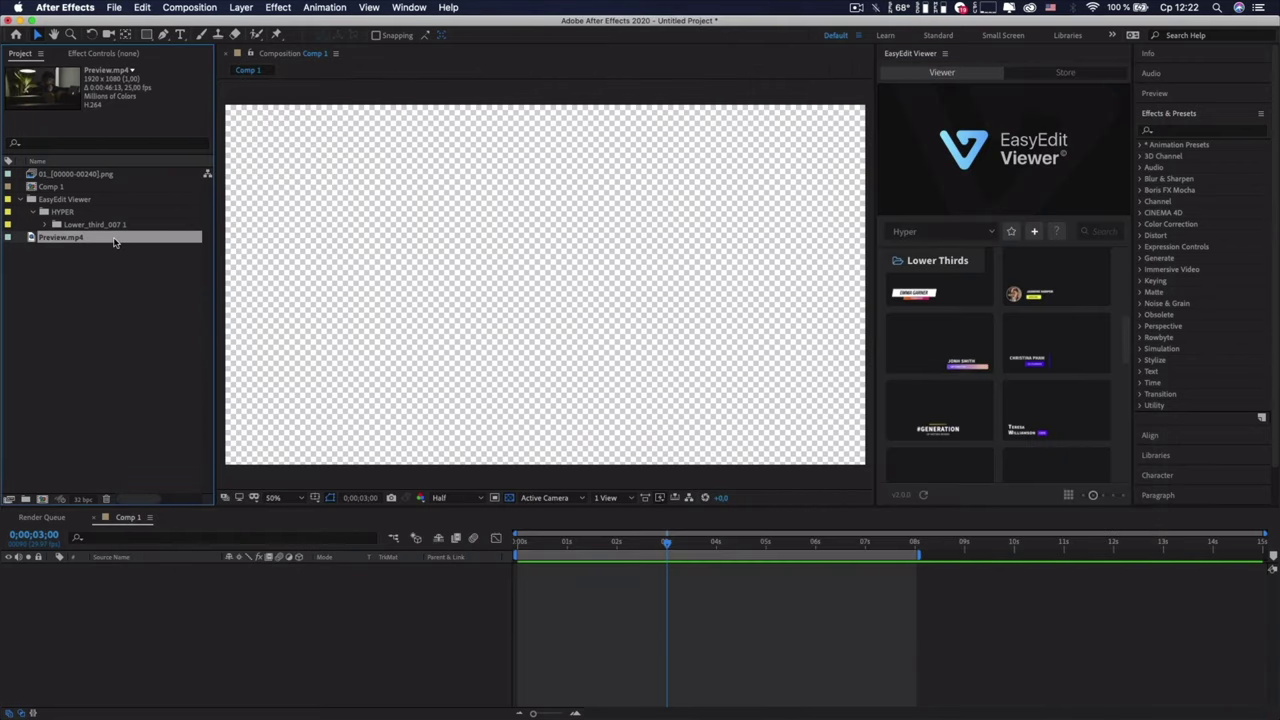
pyautogui.moveTo(114, 241); pyautogui.dragTo(215, 577)
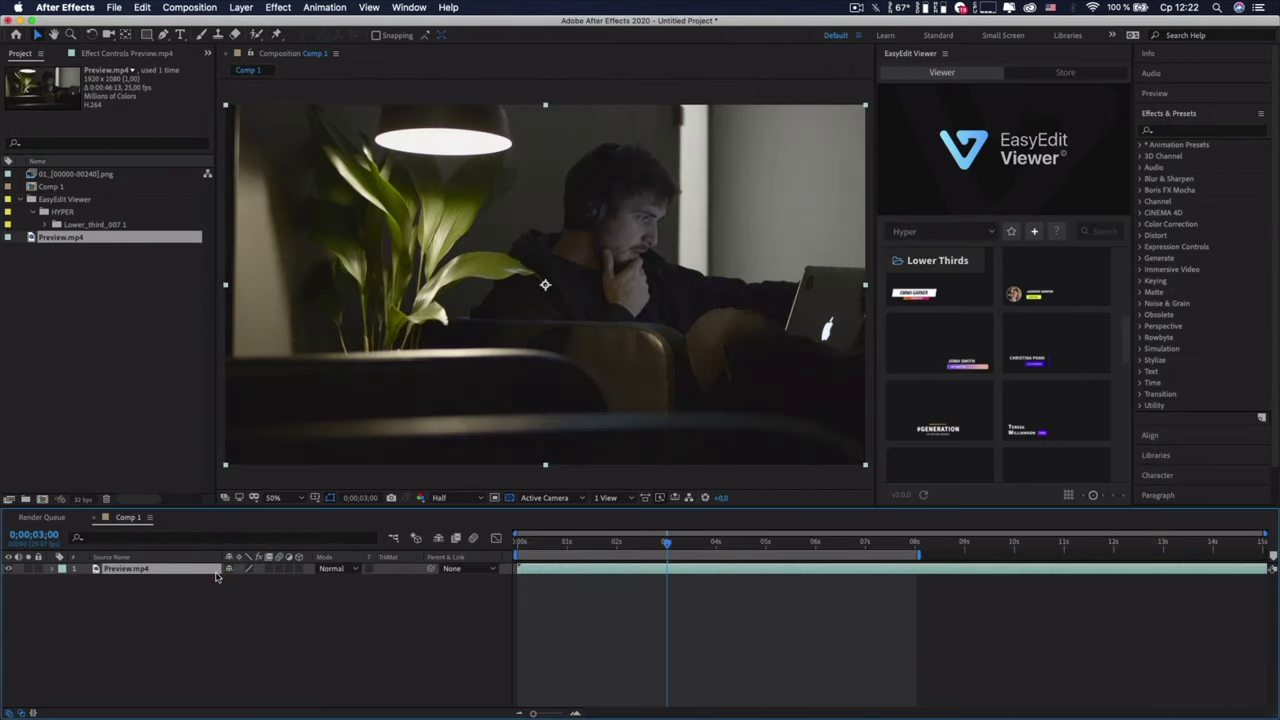
pyautogui.click(76, 175)
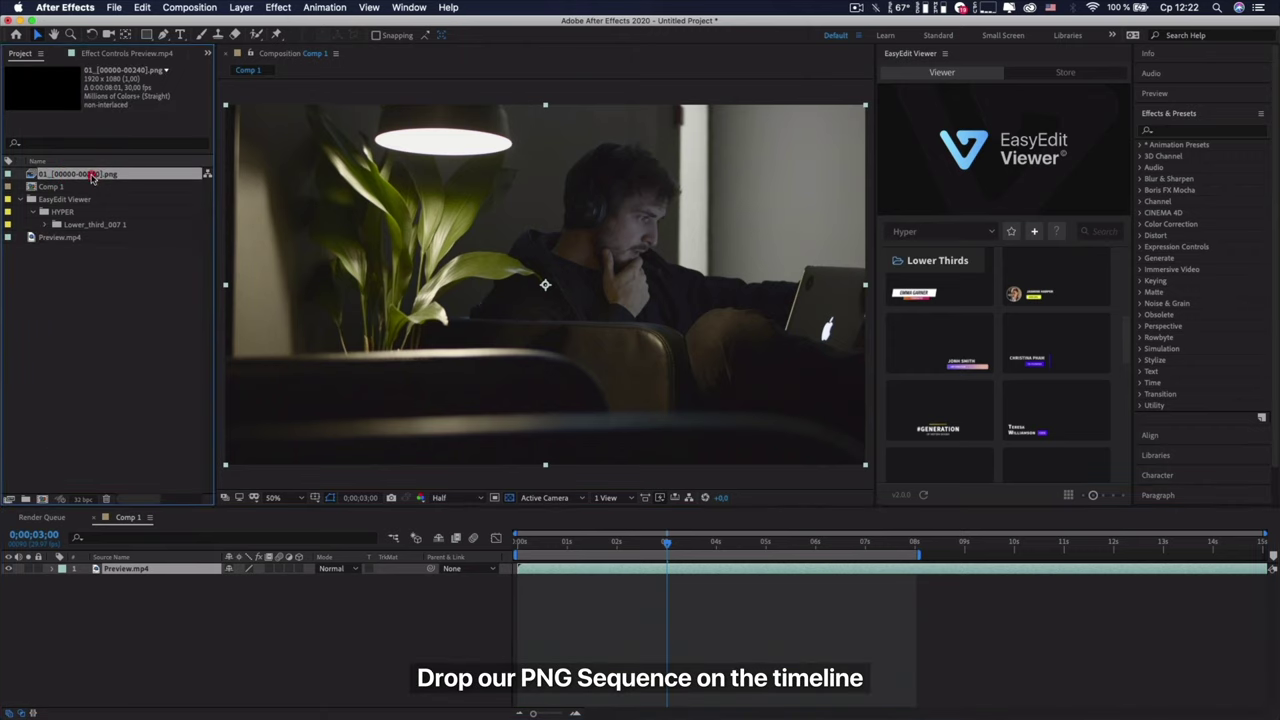
pyautogui.moveTo(91, 181); pyautogui.dragTo(157, 513)
pyautogui.moveTo(158, 567); pyautogui.dragTo(152, 569)
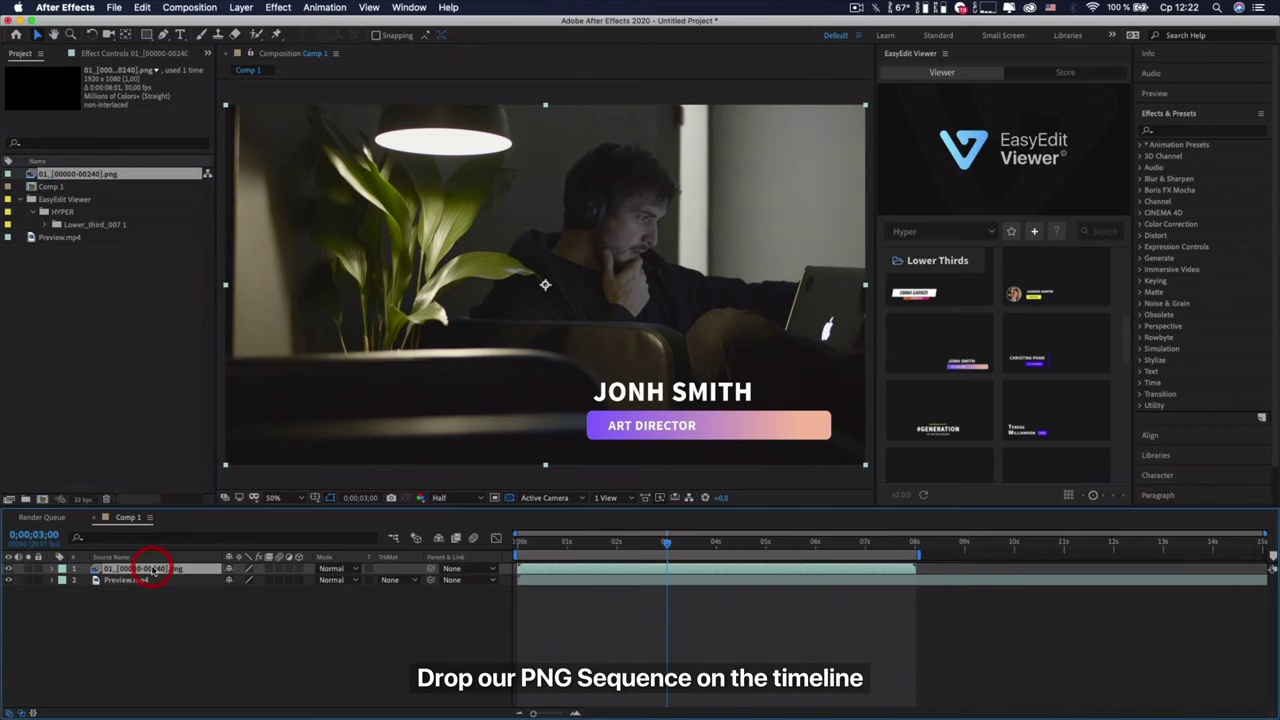
pyautogui.press('Home')
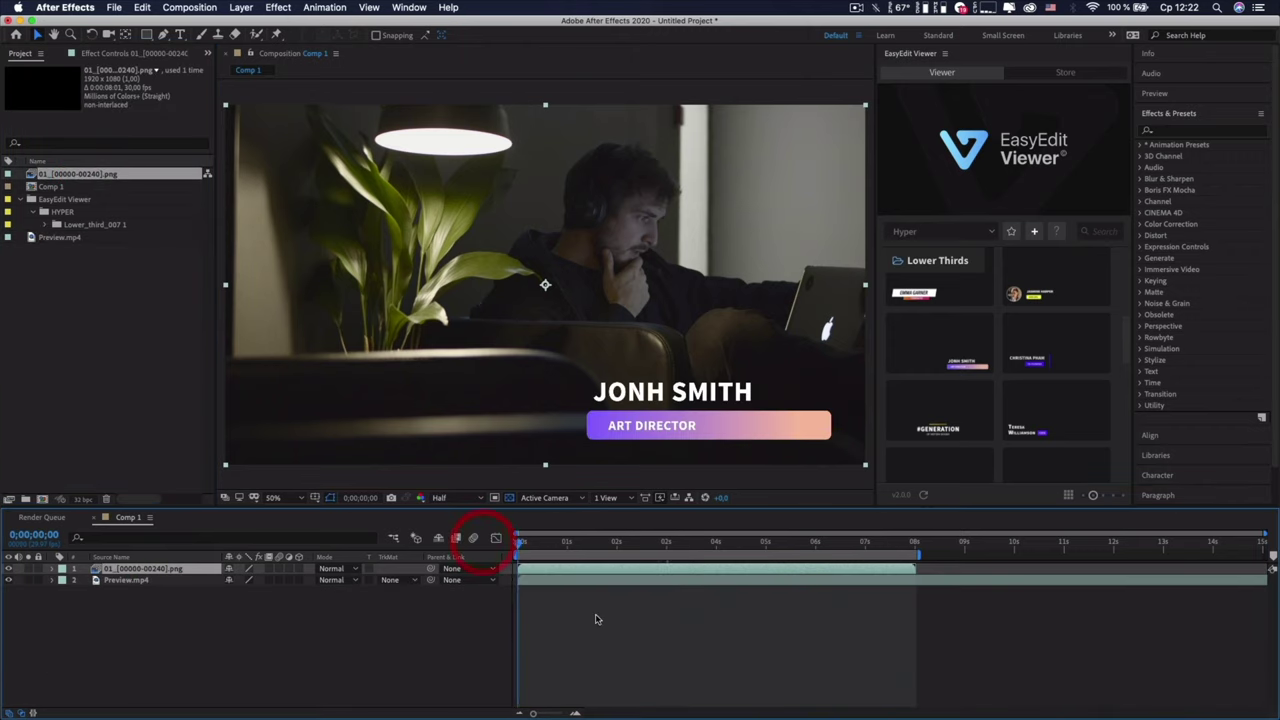
pyautogui.press('space')
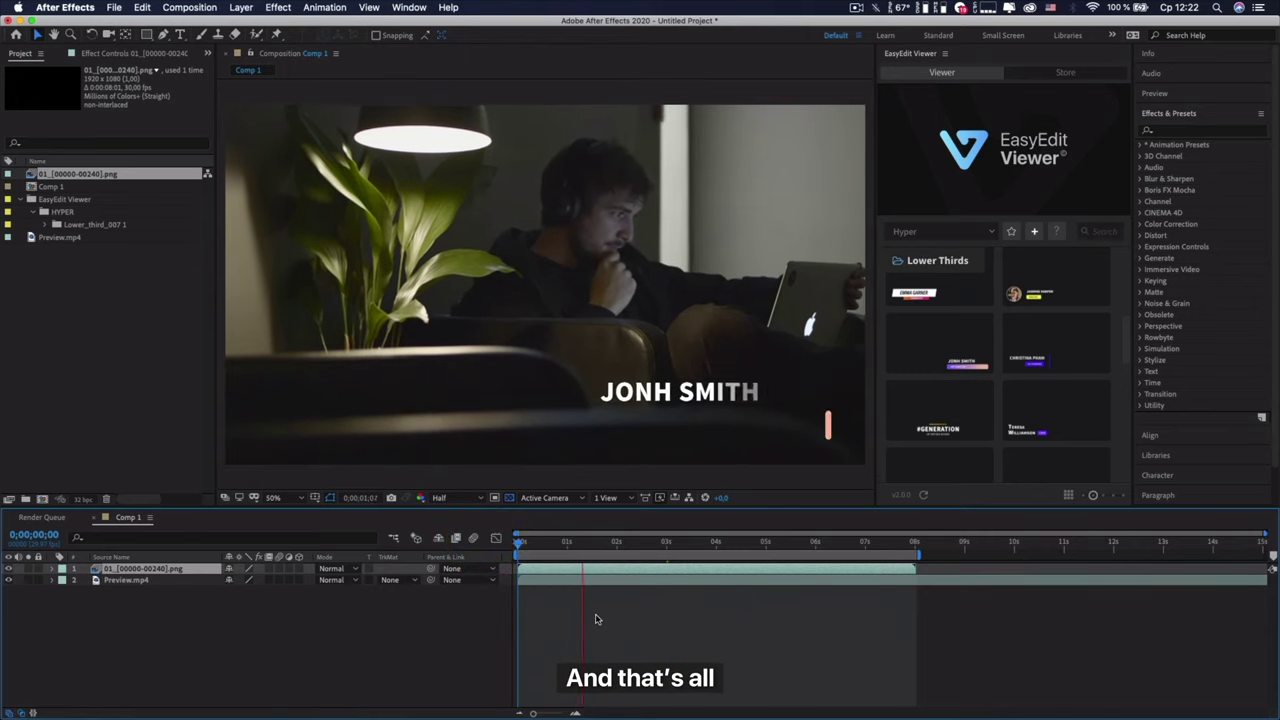